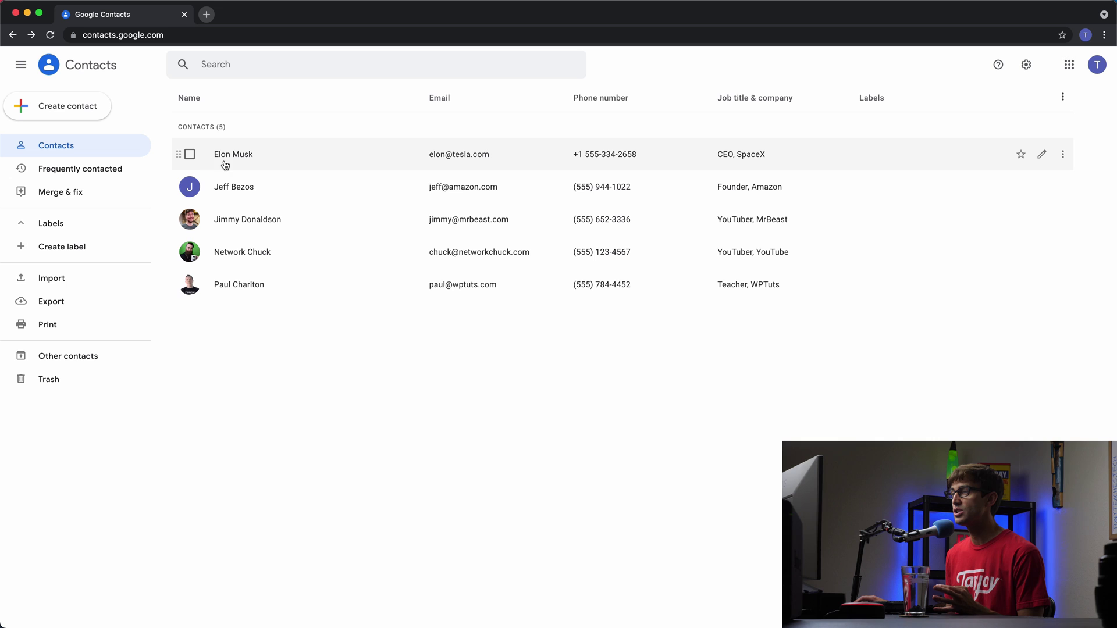
- Export Elon Musk's contact in Google CSV format and open the downloaded contacts.csv
click(1063, 154)
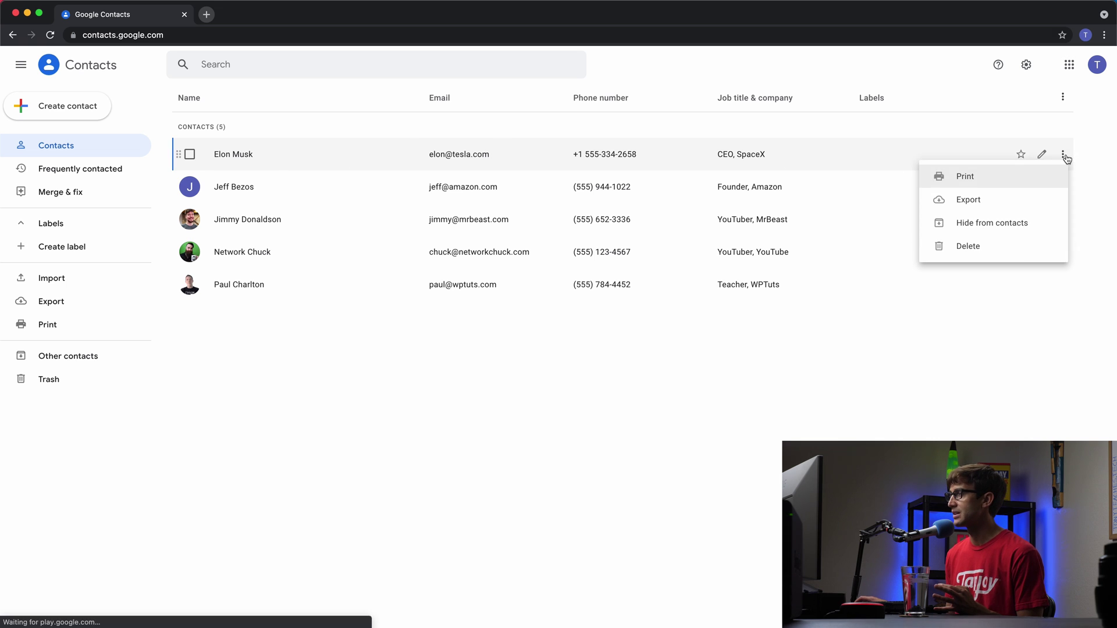
click(1004, 206)
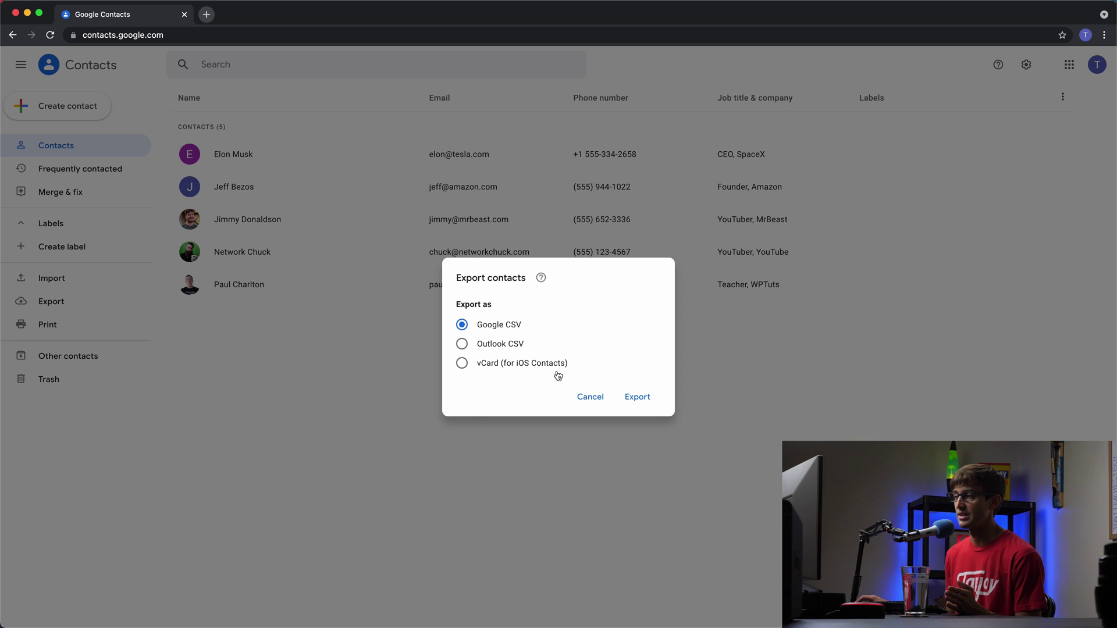
click(649, 402)
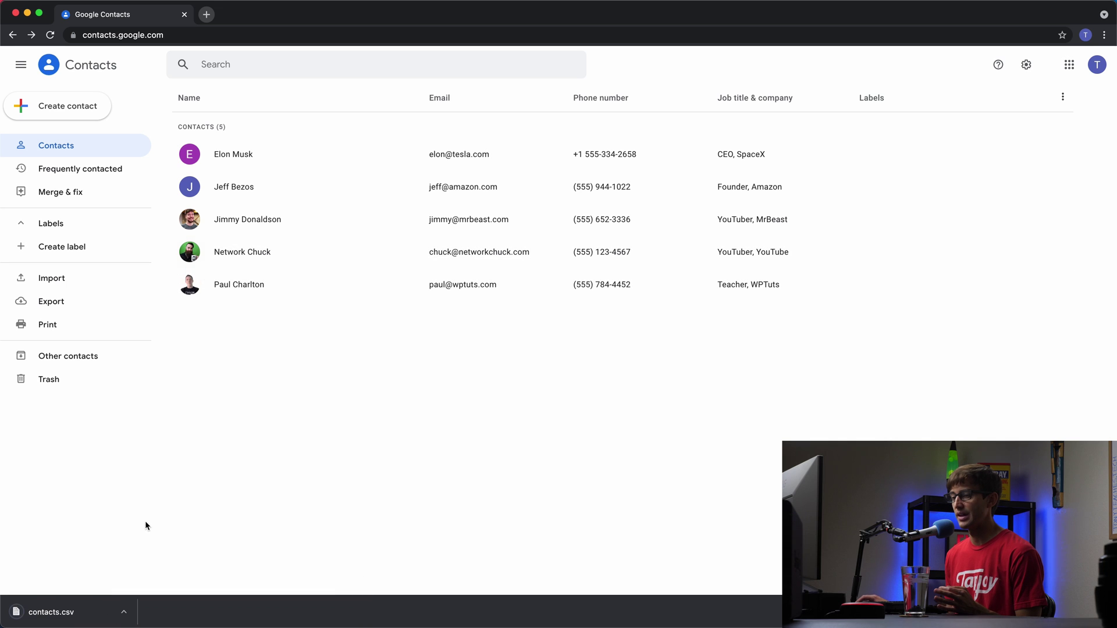
click(83, 613)
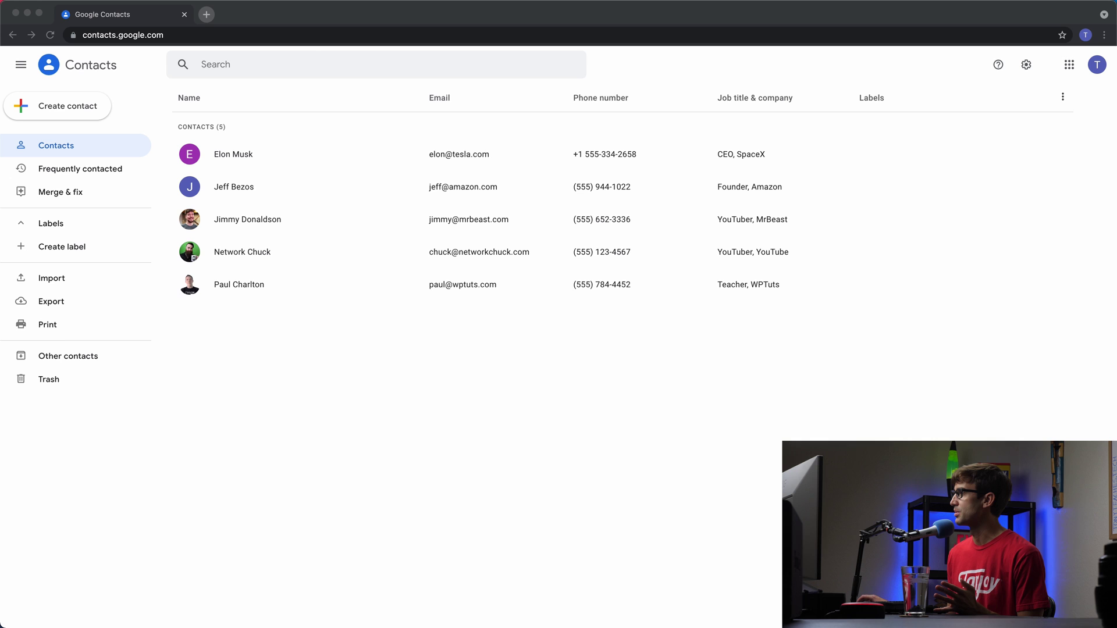
- Scroll across the one-row contacts.csv table's name, email, phone and company fields, then close it
drag(516, 108, 638, 85)
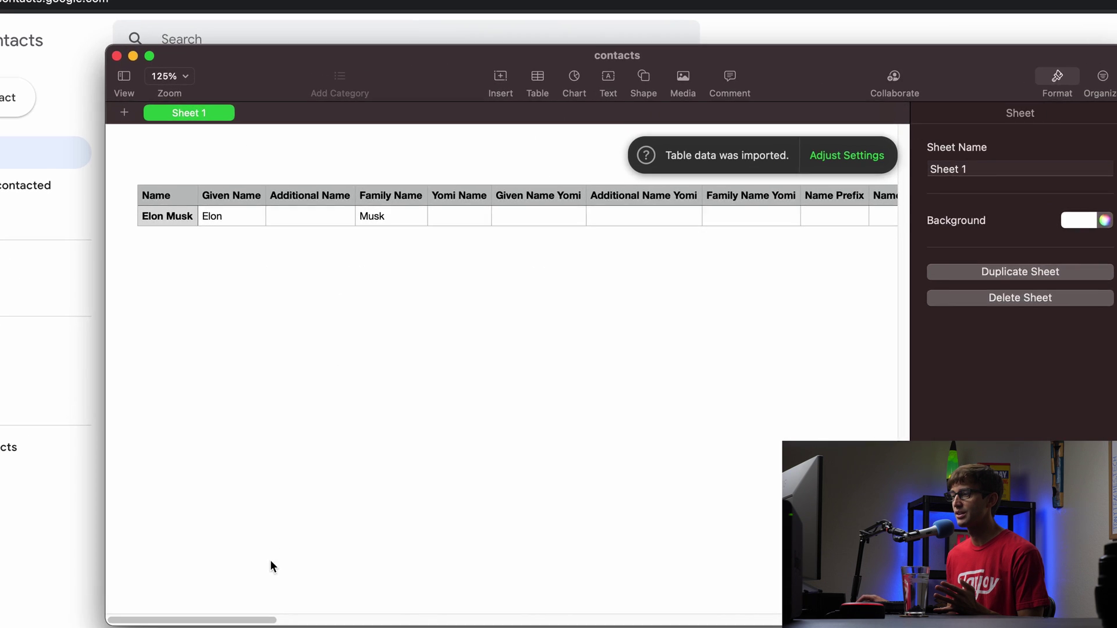
scroll(270, 567, right, 15)
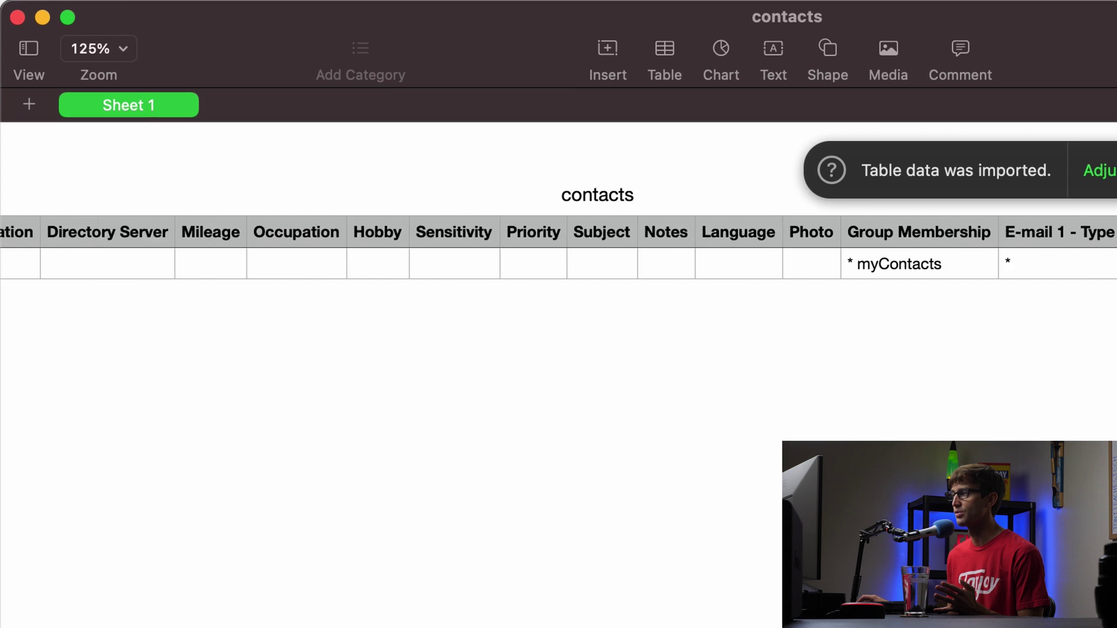
scroll(559, 248, right, 15)
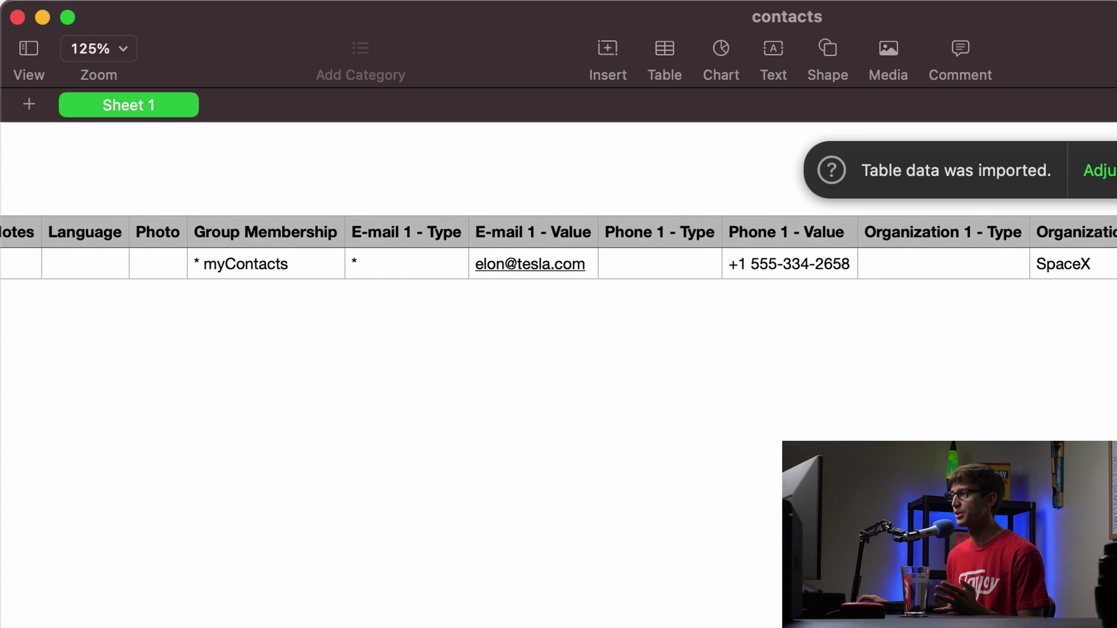
scroll(559, 248, right, 1)
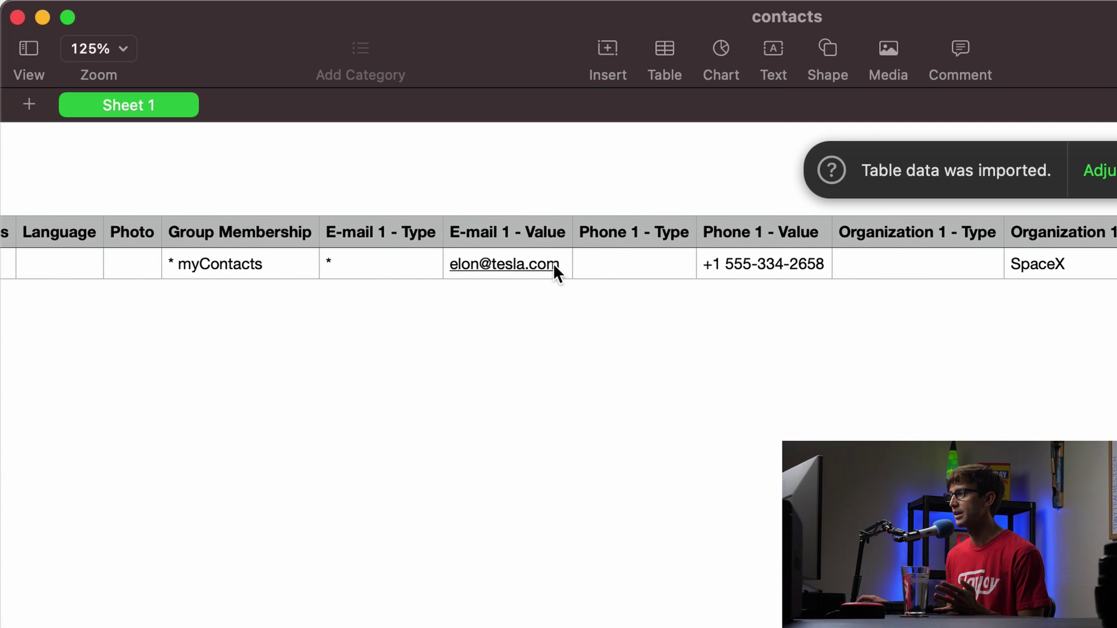
scroll(559, 248, right, 5)
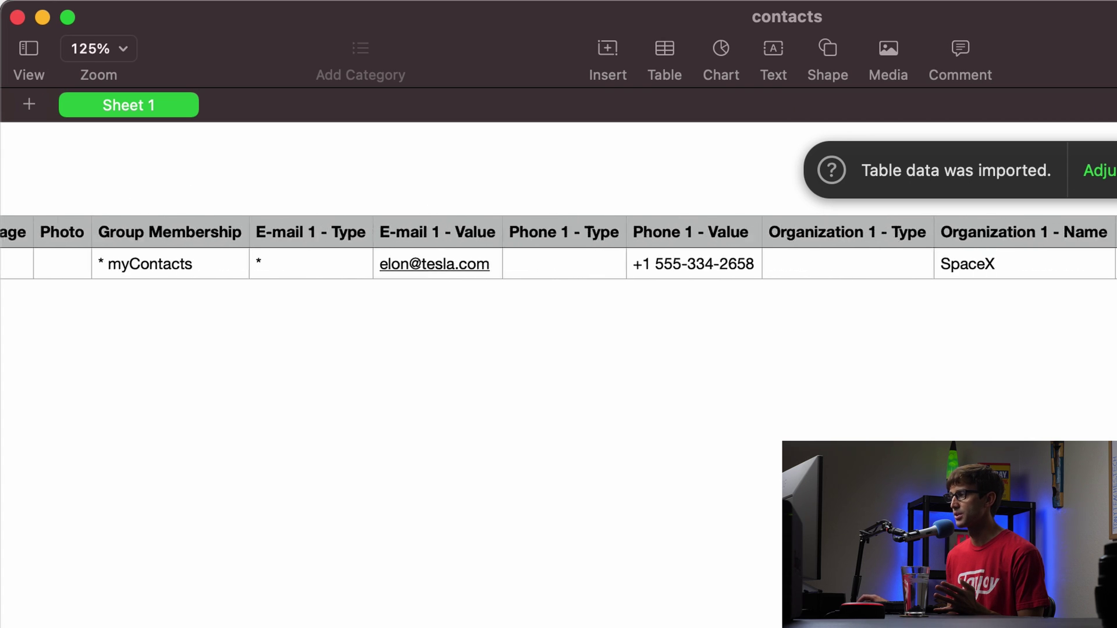
click(74, 40)
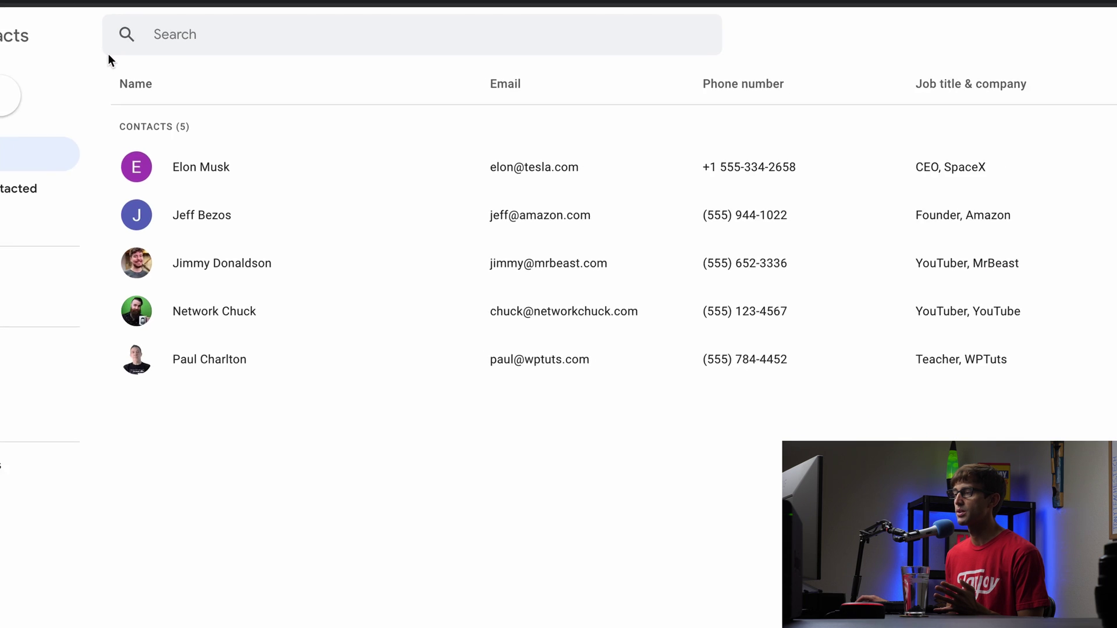
- Select all five contacts in the list
click(189, 155)
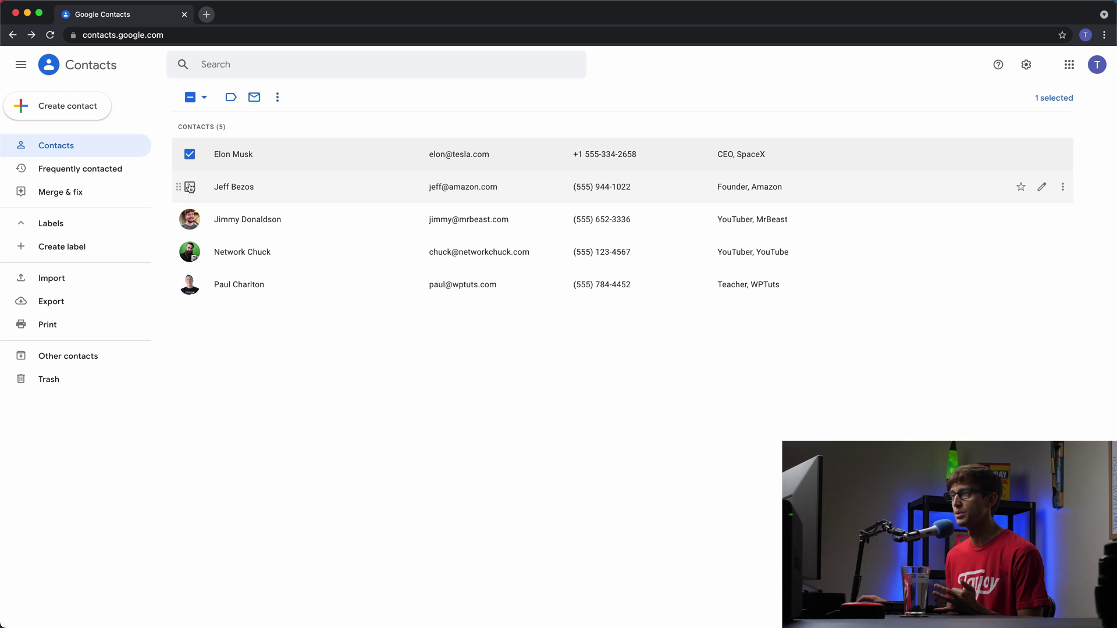
click(190, 187)
click(190, 220)
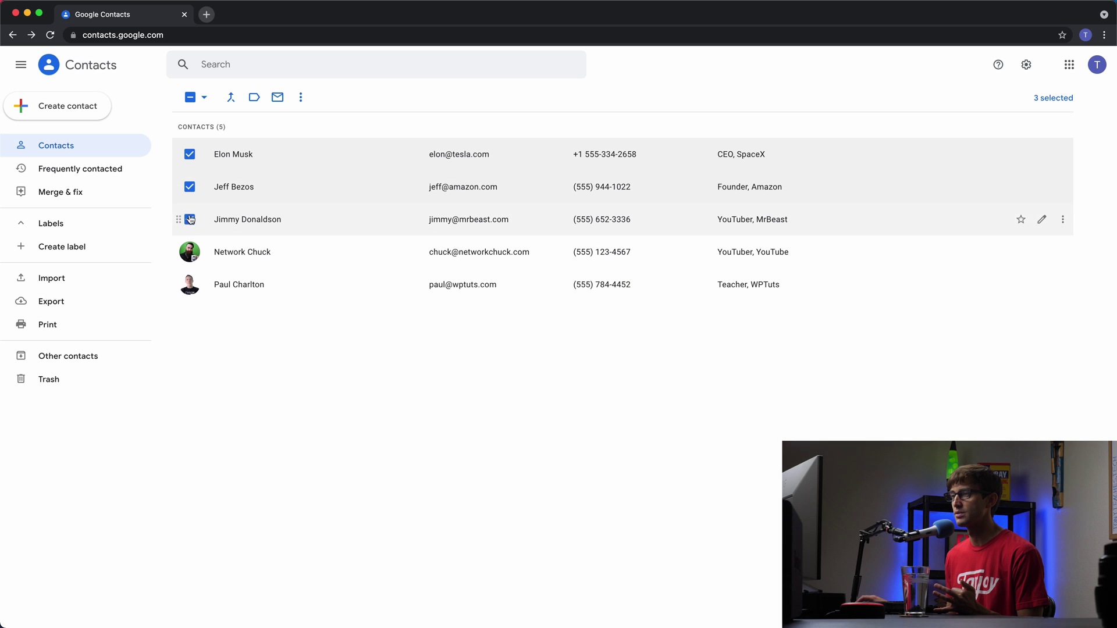
click(204, 97)
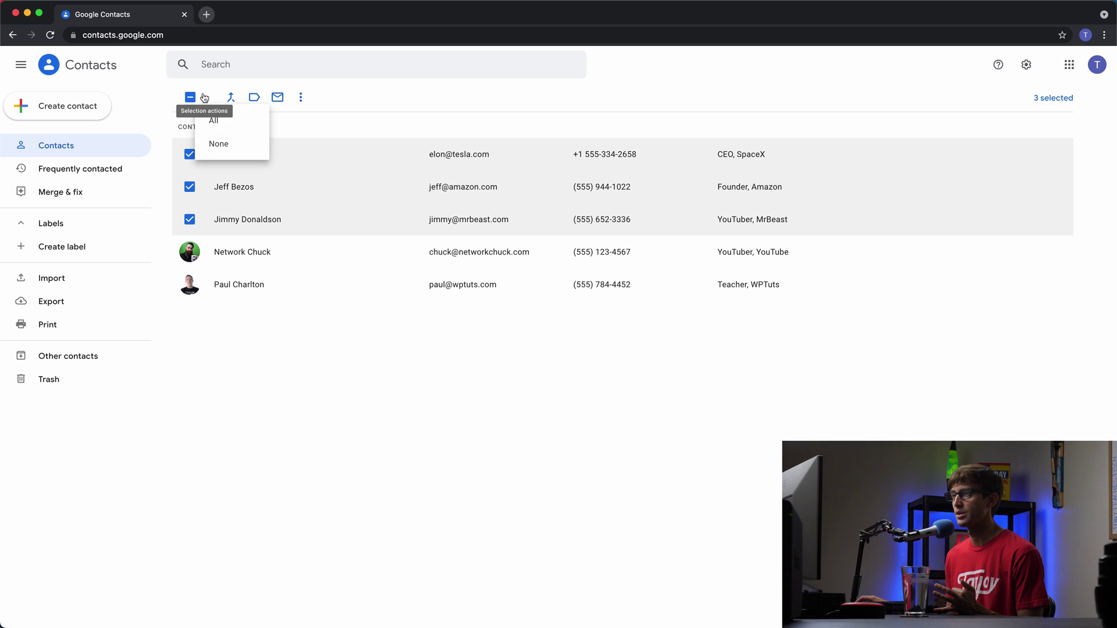
click(225, 131)
- Export the five selected contacts in Outlook CSV format
click(304, 97)
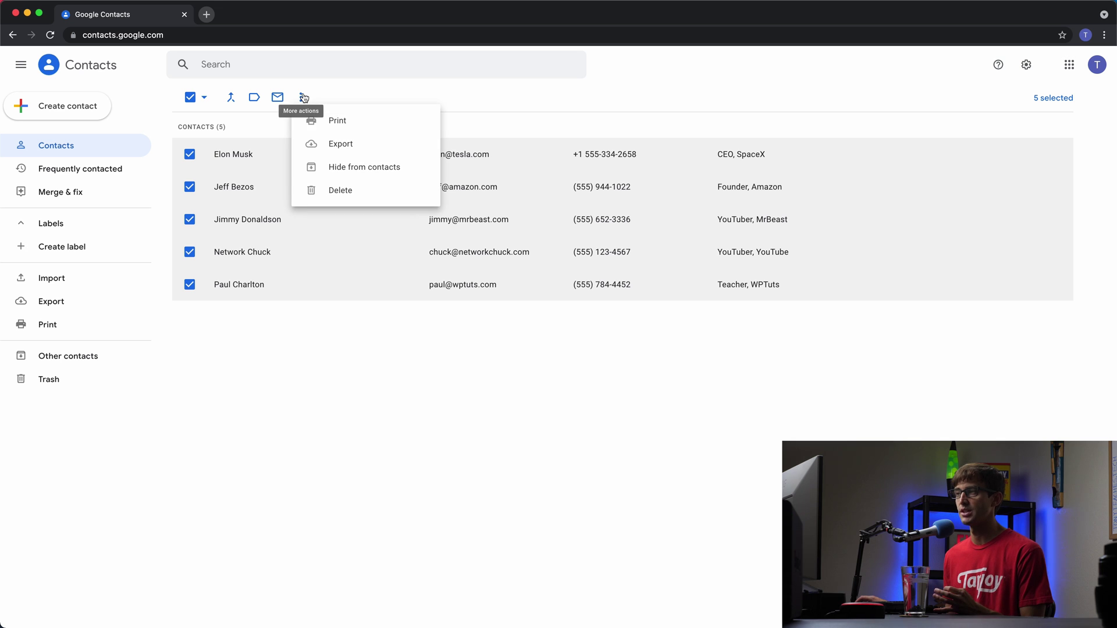
click(365, 152)
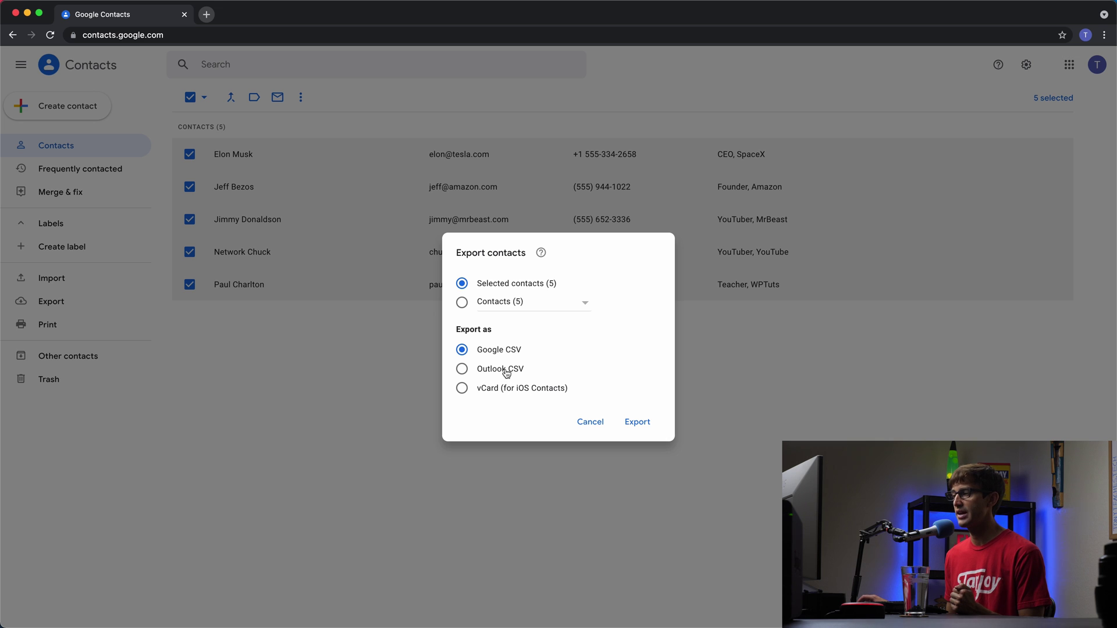
click(506, 372)
click(636, 426)
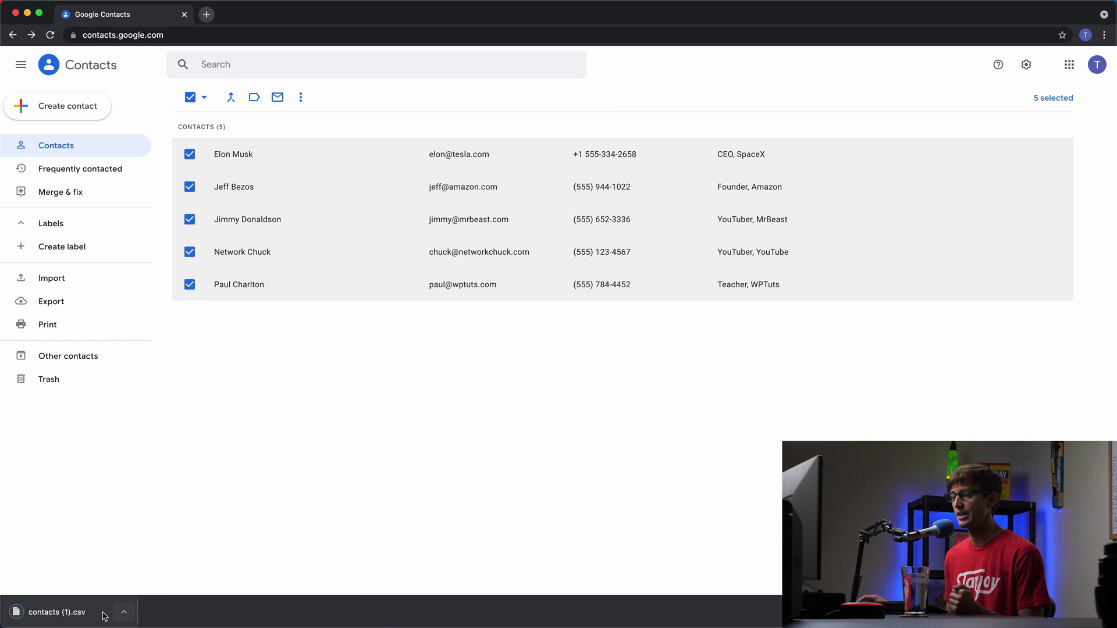
- Open contacts (1).csv and scroll through its names, emails, companies, job titles and phone numbers
click(59, 612)
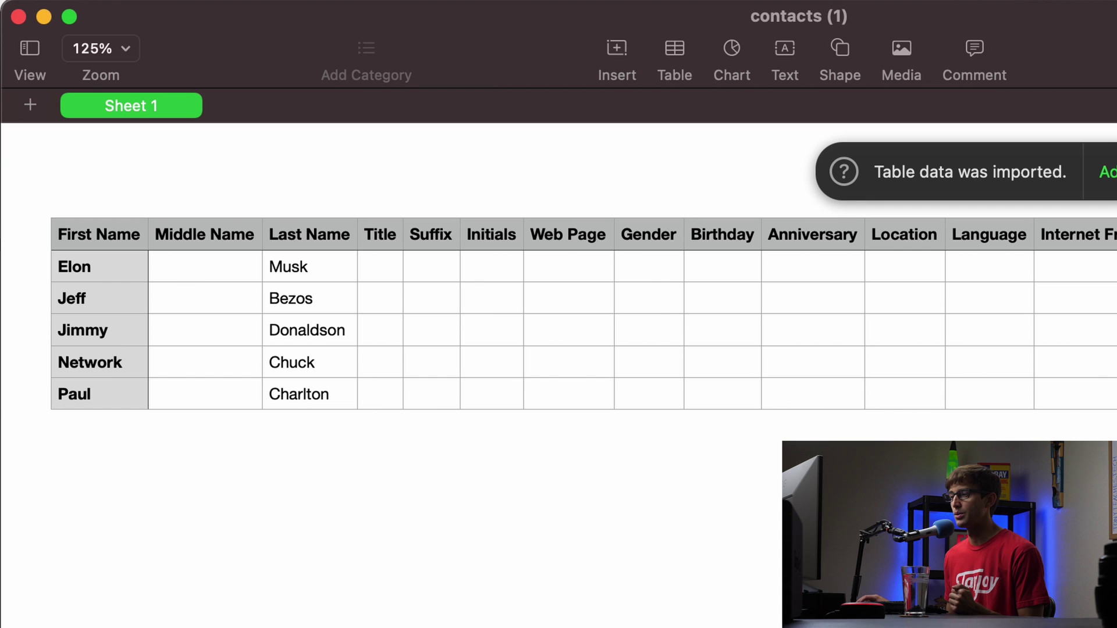
scroll(559, 315, right, 15)
scroll(559, 314, left, 10)
scroll(559, 315, right, 1)
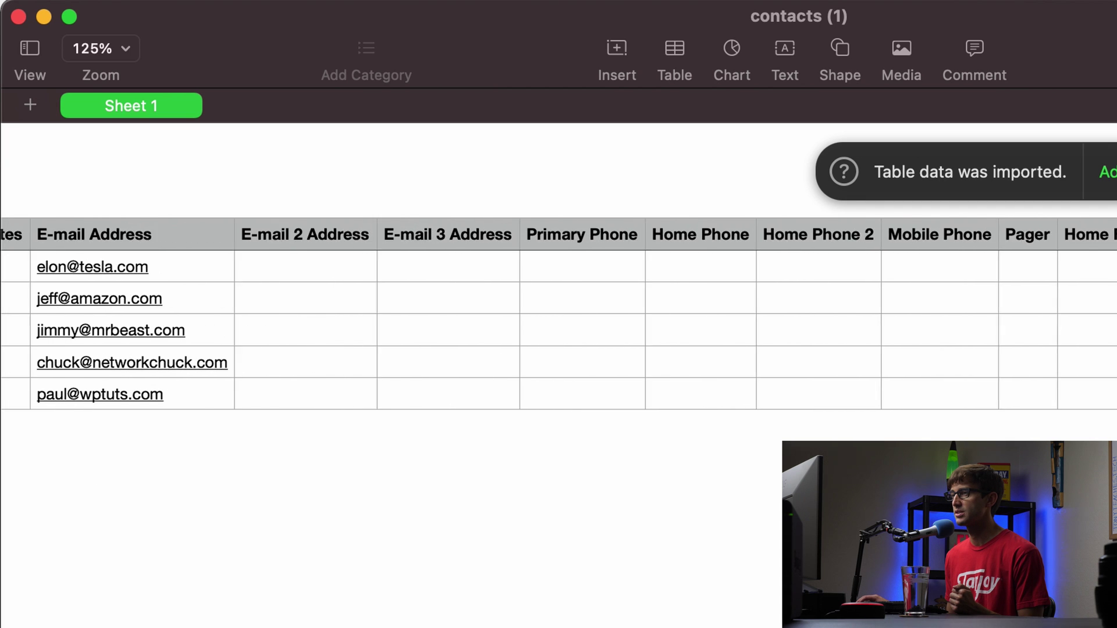
scroll(558, 314, left, 5)
scroll(559, 314, right, 15)
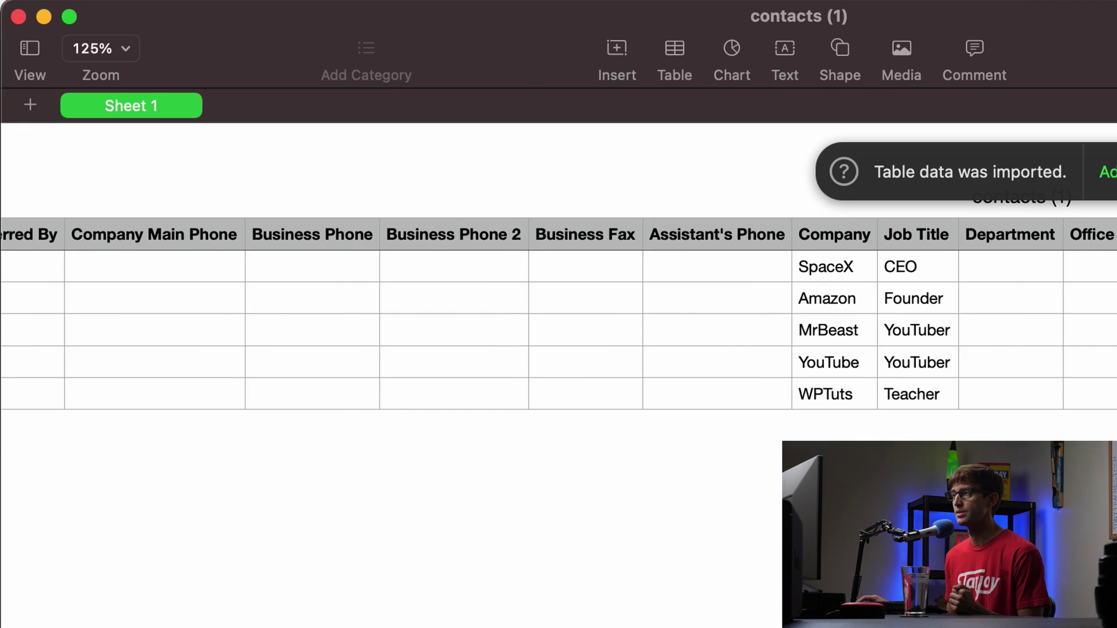
scroll(559, 314, right, 10)
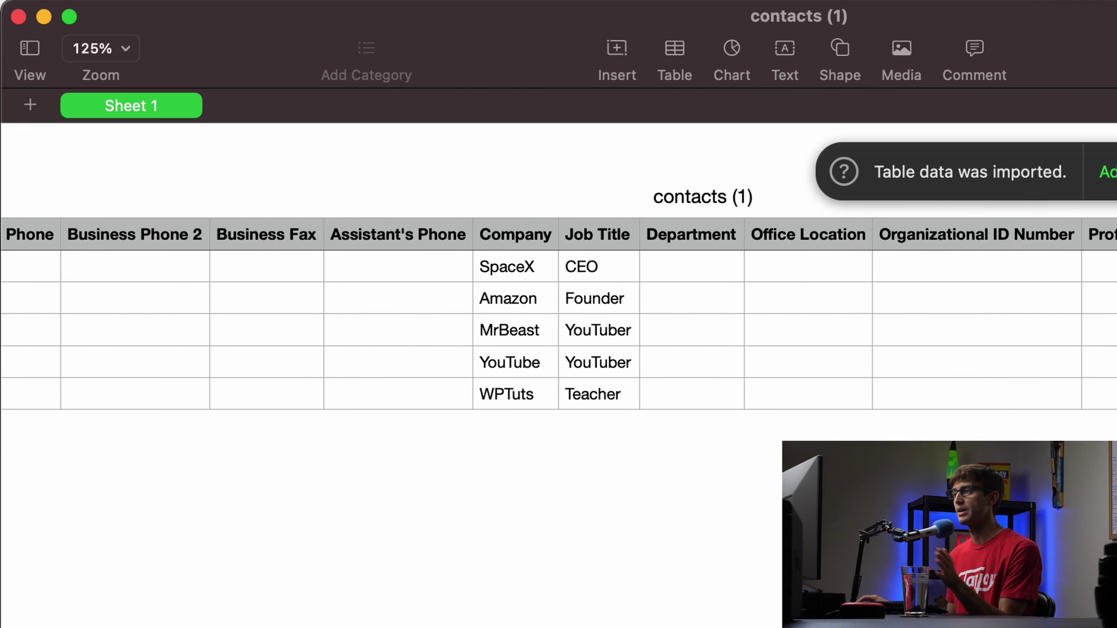
scroll(559, 314, right, 15)
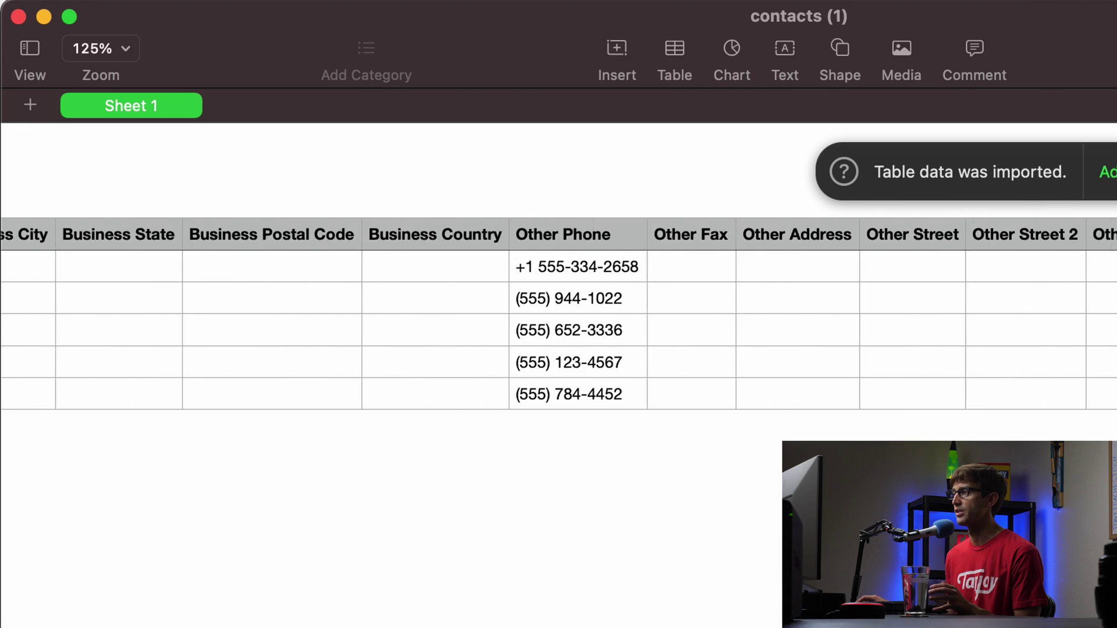
scroll(559, 314, right, 5)
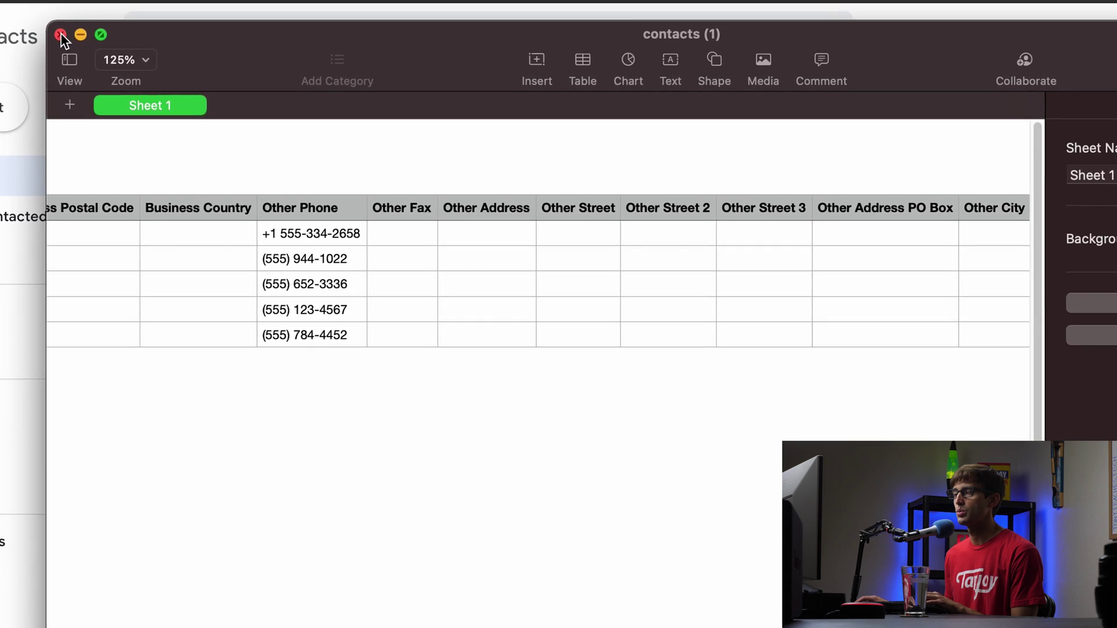
- Close the spreadsheet and send the five selected contacts to print
click(60, 34)
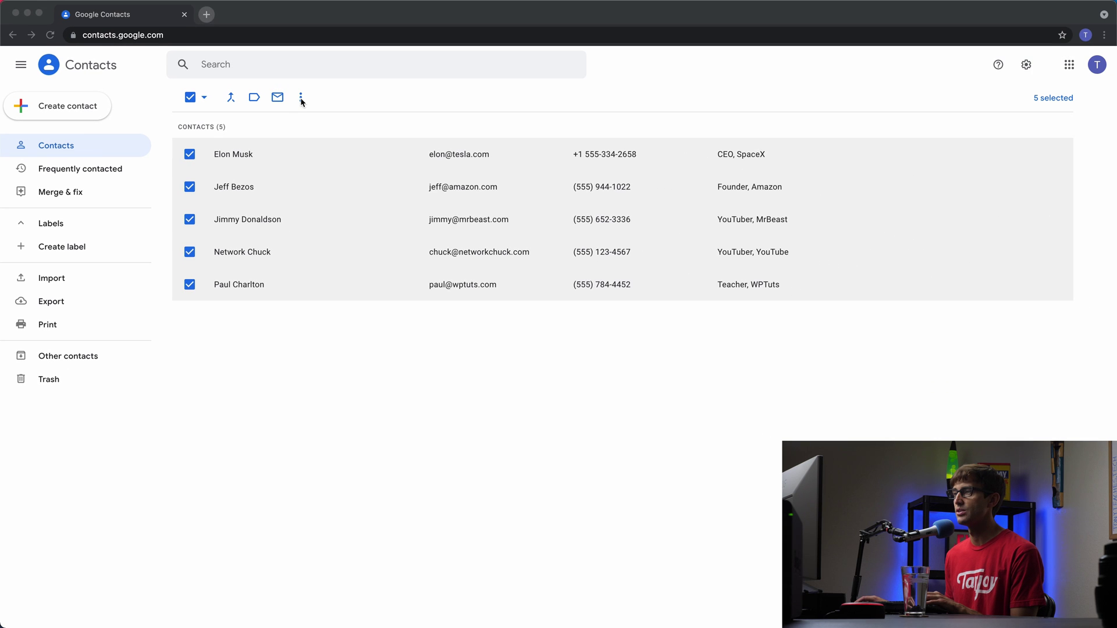
click(301, 98)
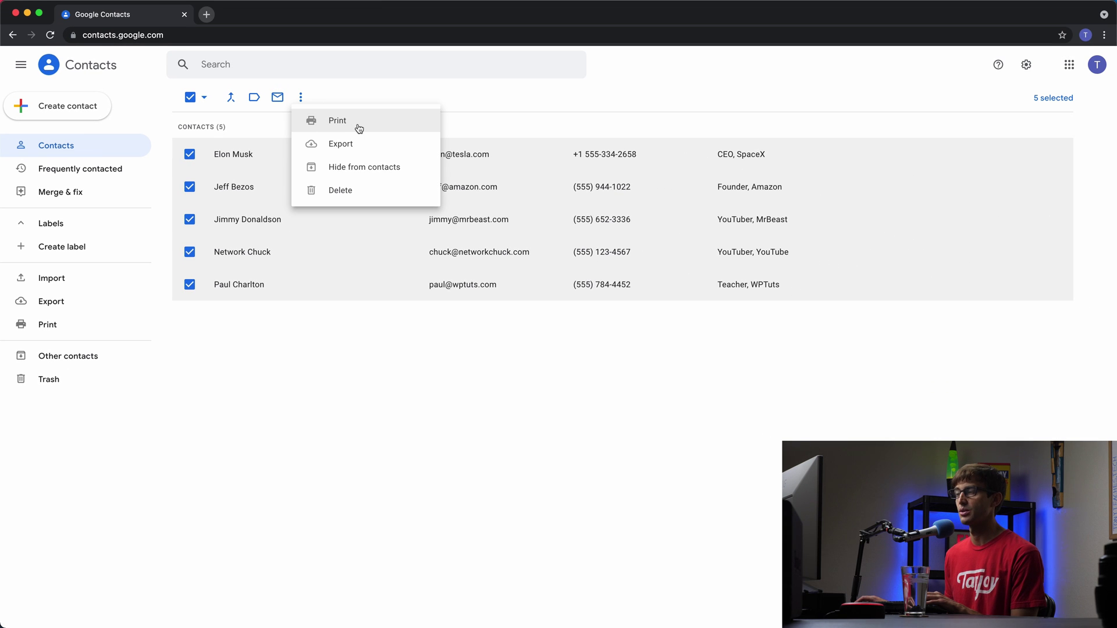
click(359, 127)
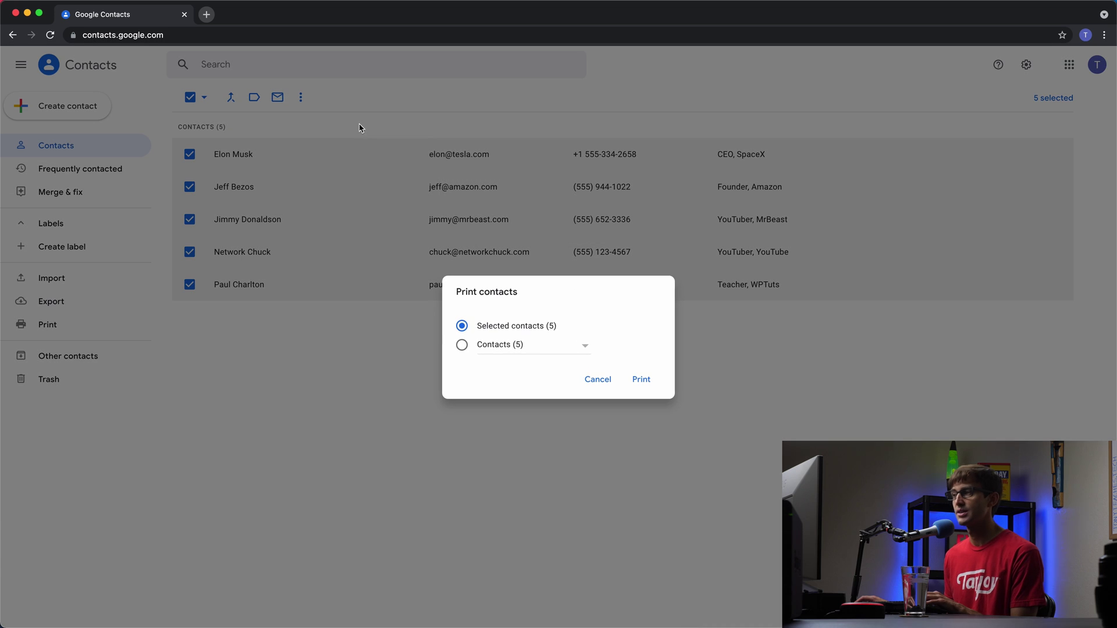
click(651, 383)
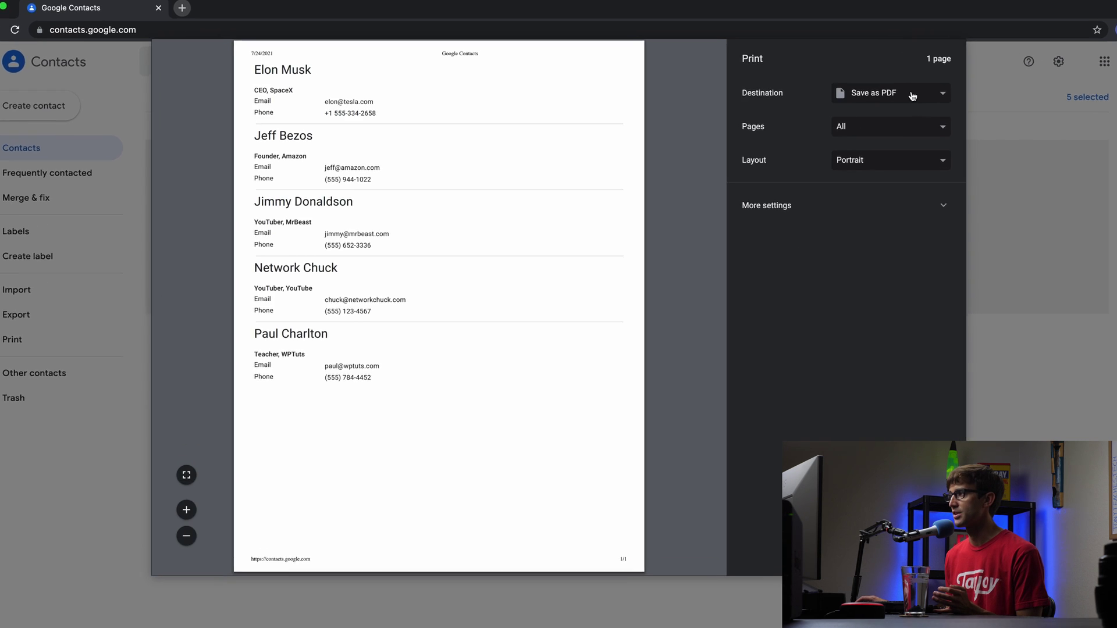
- Set the destination to Save as PDF and save Google Contacts.pdf in Downloads
click(879, 97)
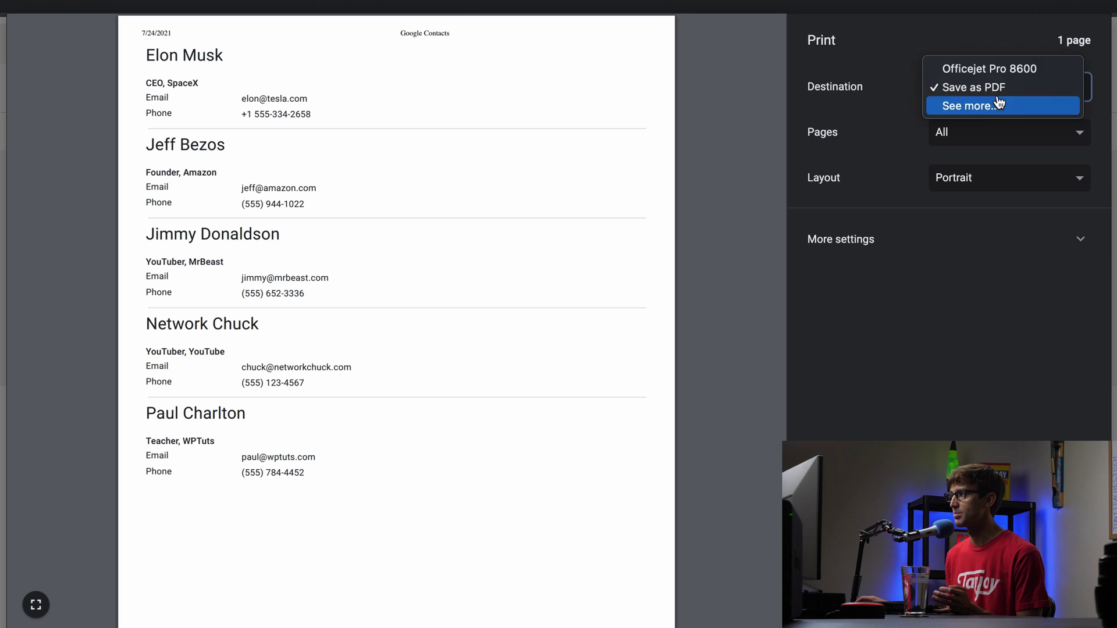
click(1007, 68)
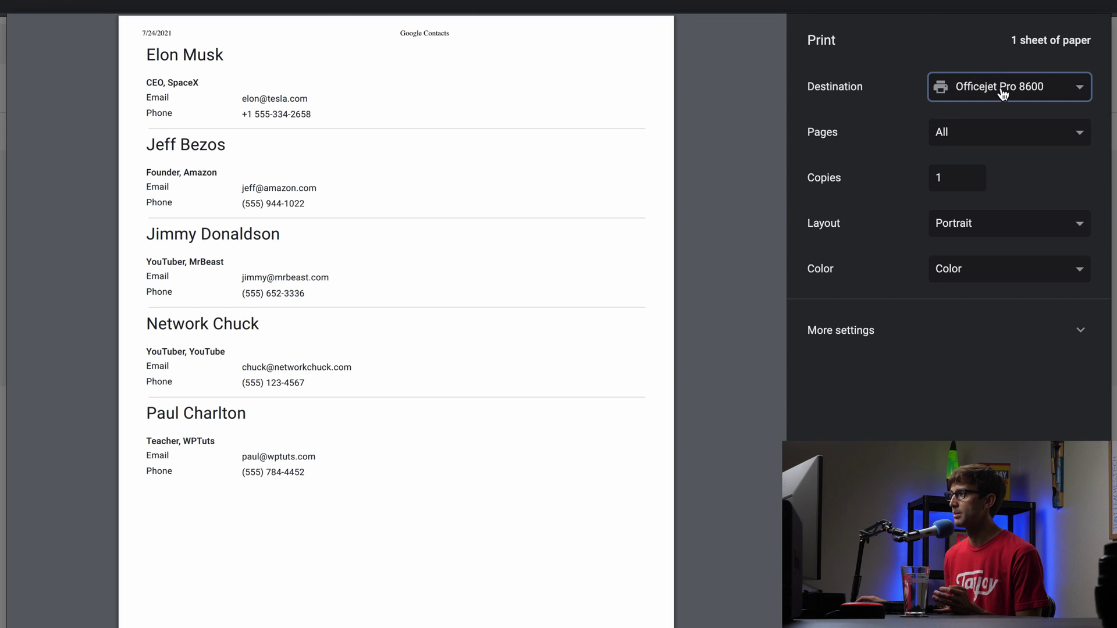
click(1002, 94)
click(996, 106)
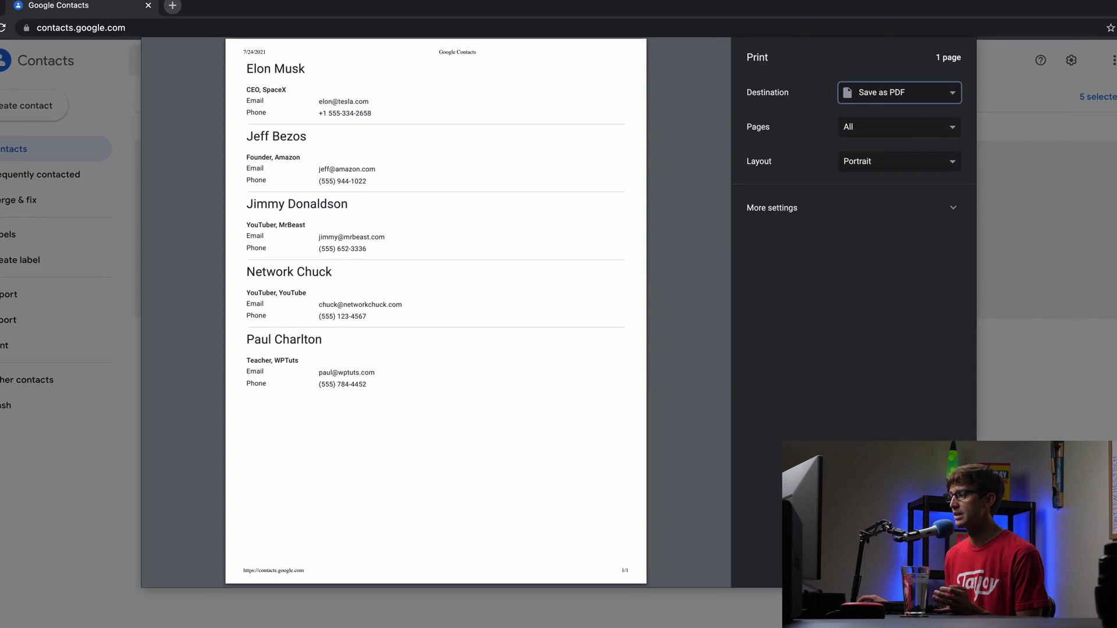
key(Return)
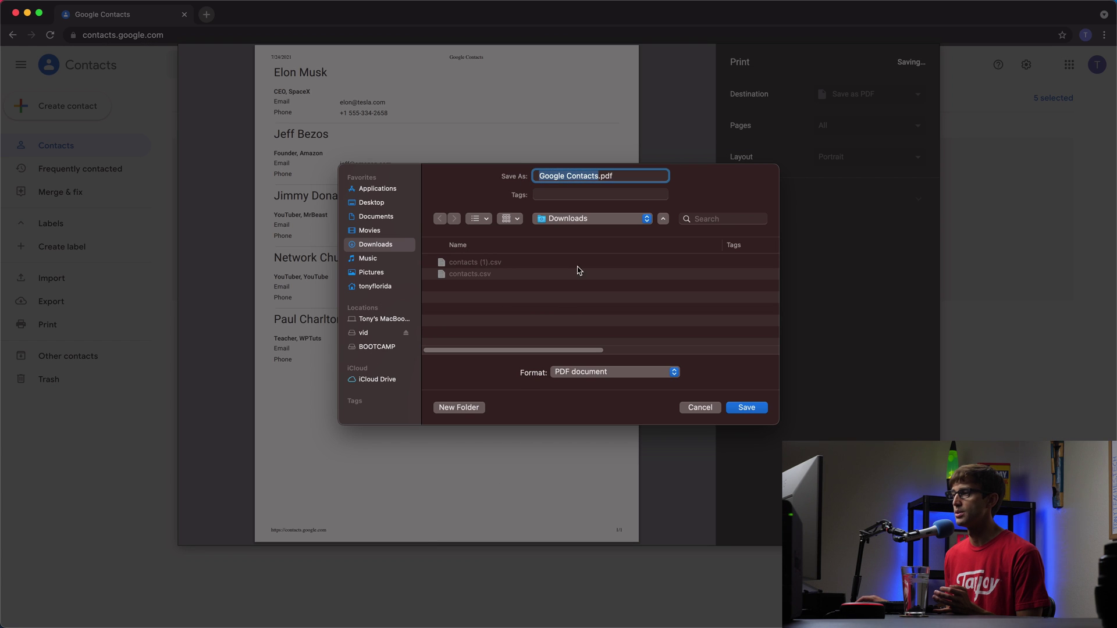
click(745, 409)
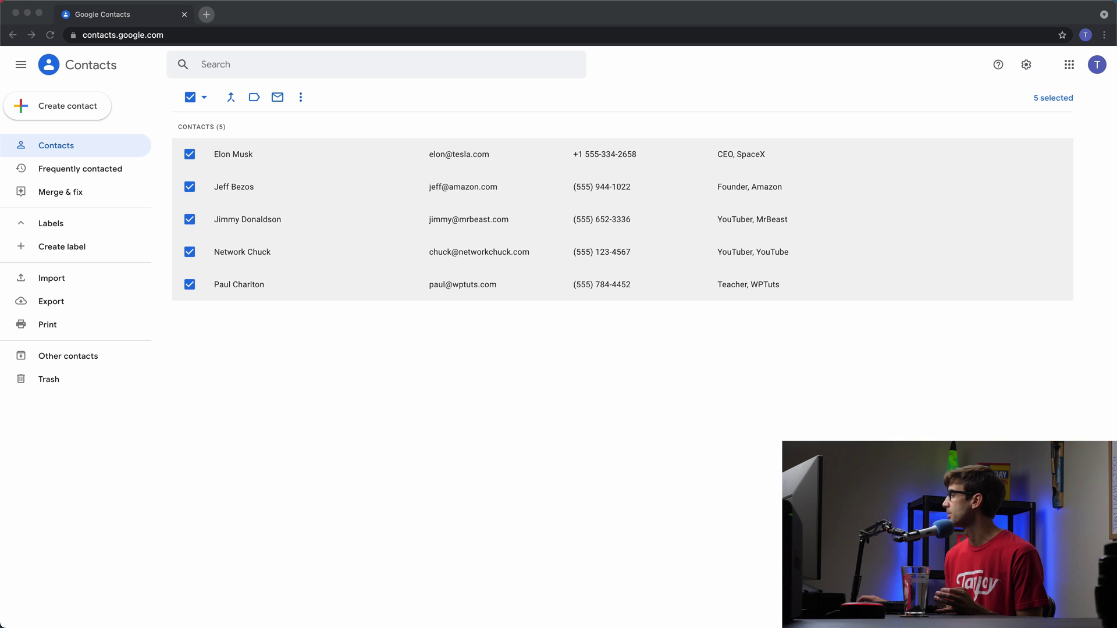
double_click(481, 216)
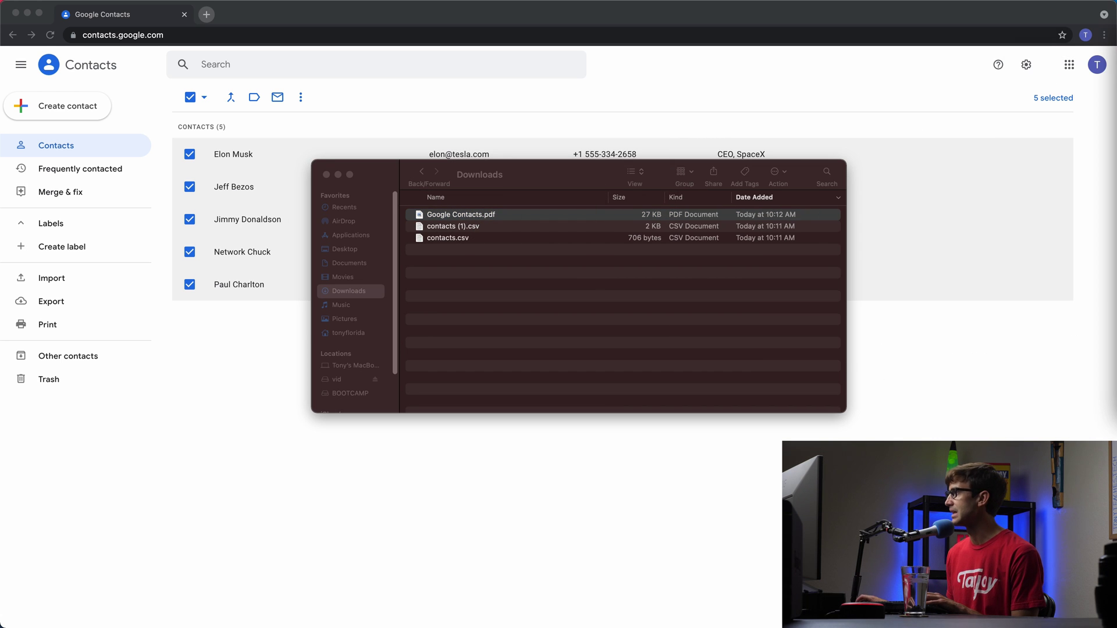
drag(339, 93, 521, 92)
scroll(405, 211, down, 2)
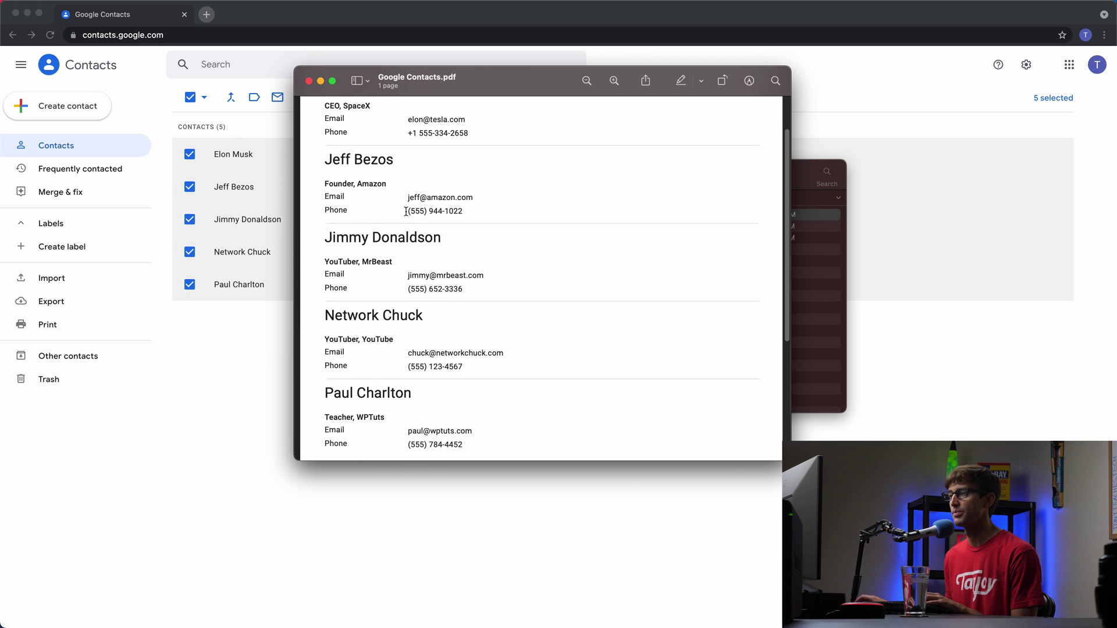
scroll(405, 211, up, 4)
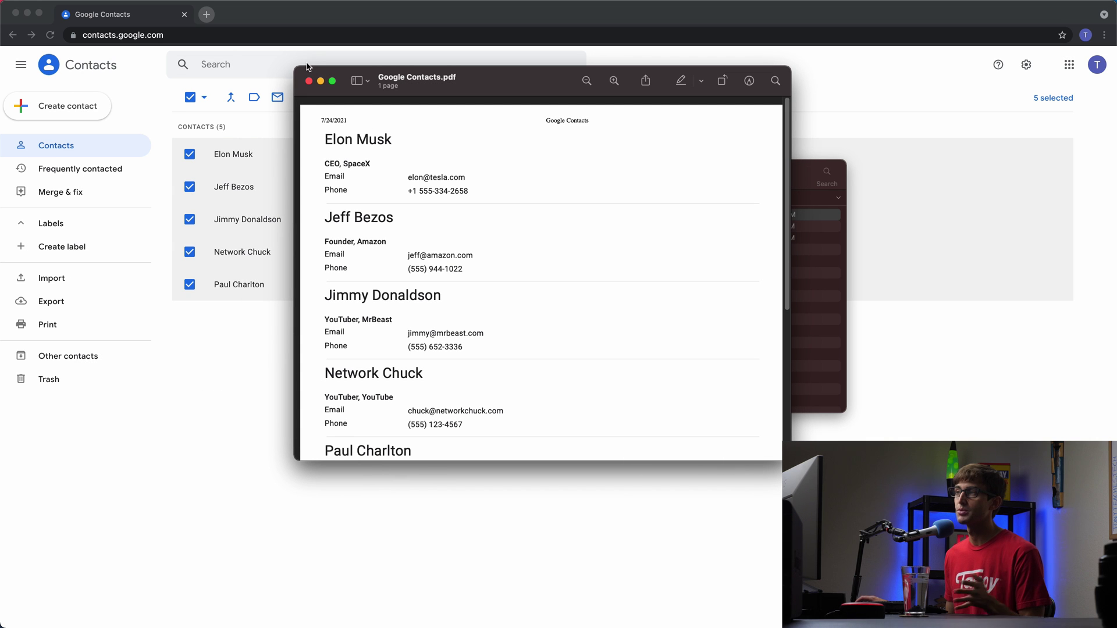
click(310, 82)
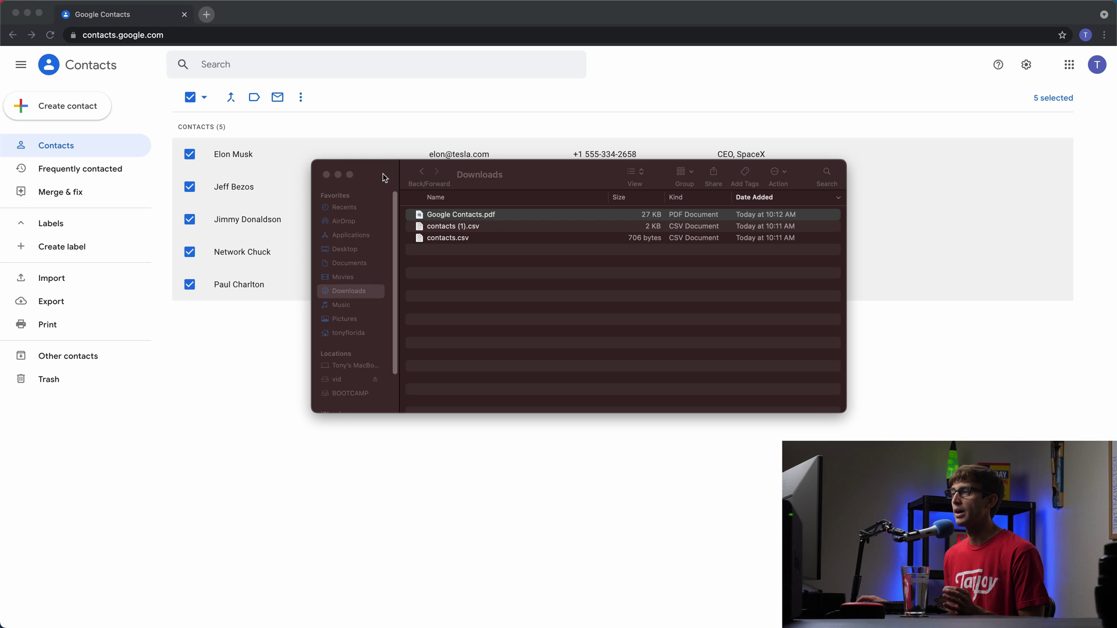
- Uncheck all five contacts, view Network Chuck's details, then go back to the list
click(339, 175)
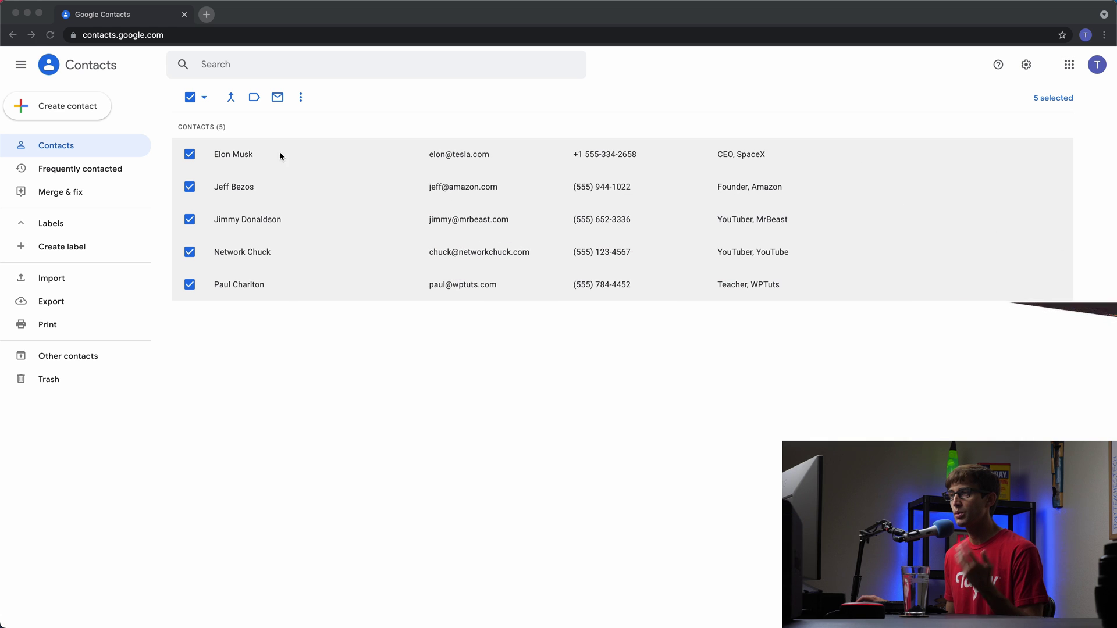
click(189, 98)
click(190, 98)
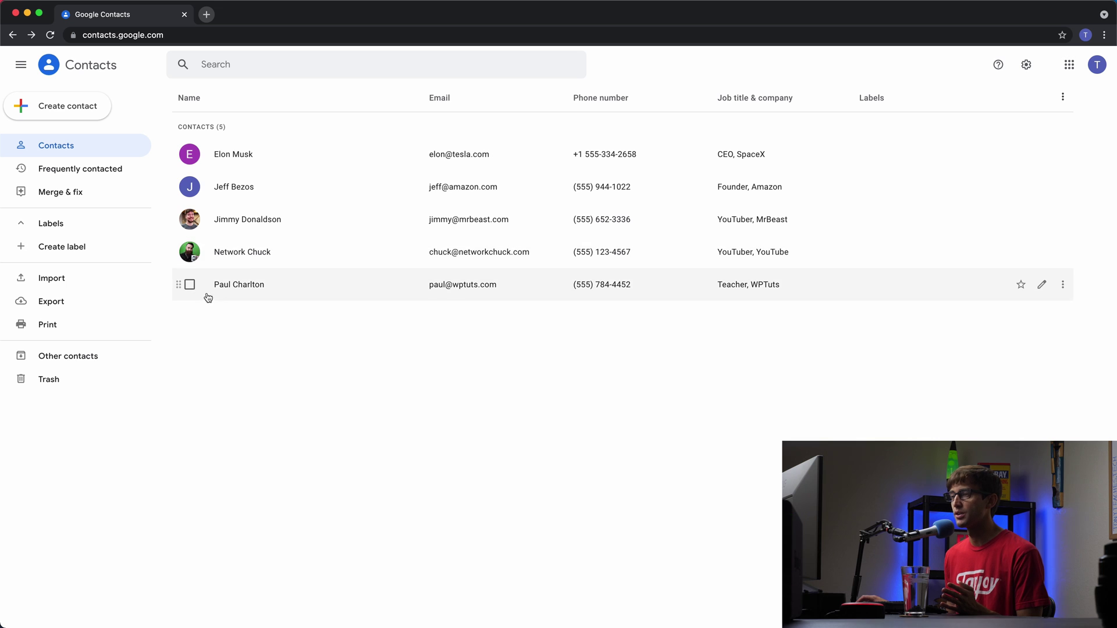
click(259, 257)
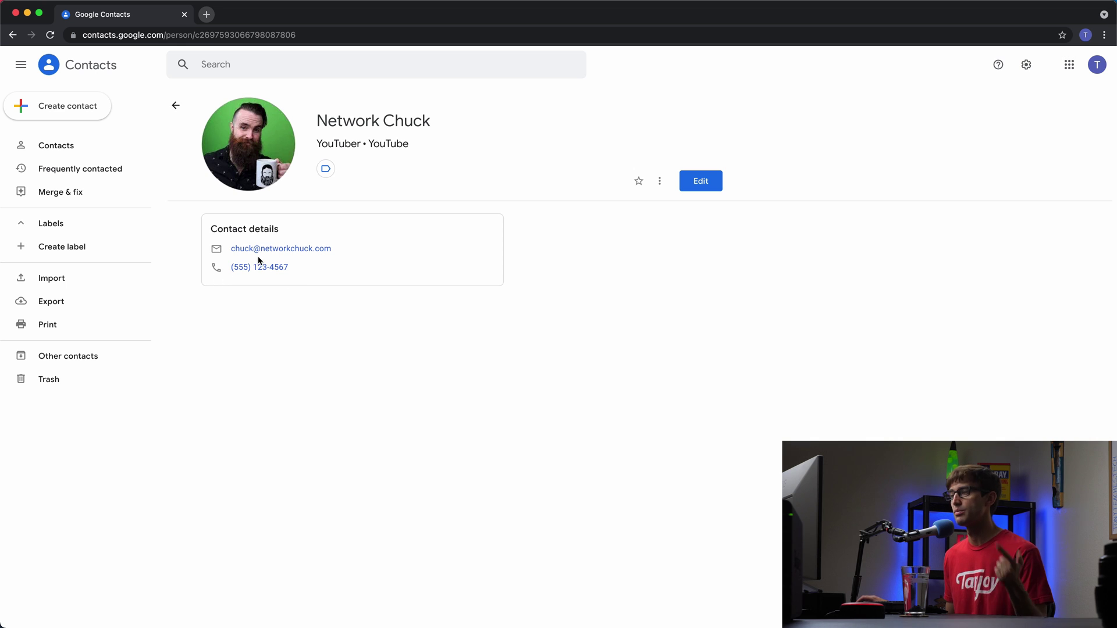
click(176, 108)
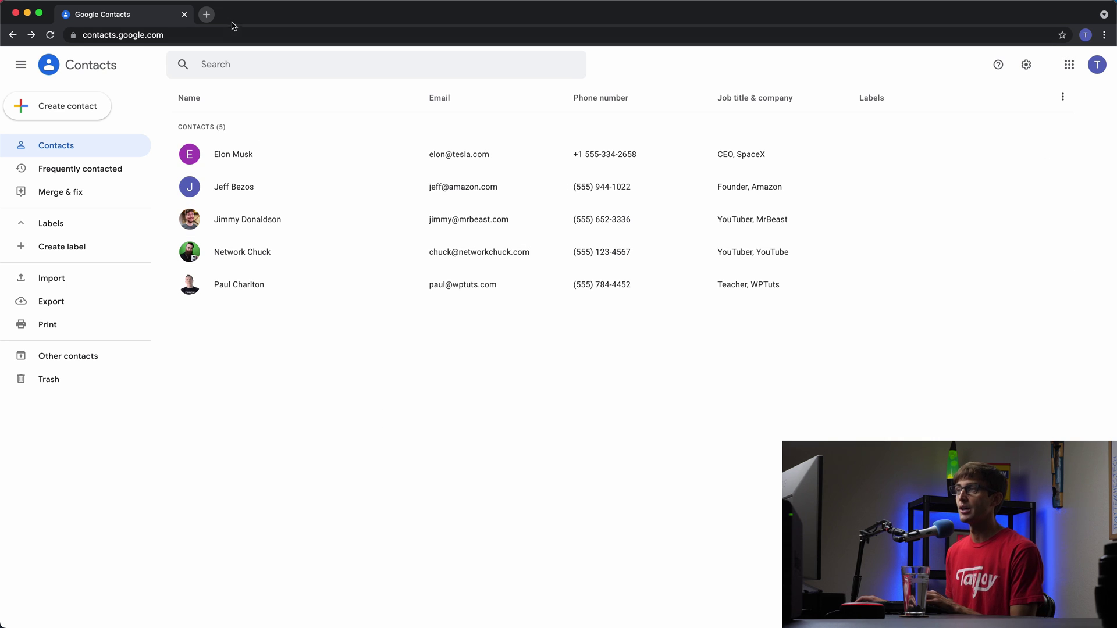
- Load takeout.google.com in a new browser tab
click(206, 15)
text(take)
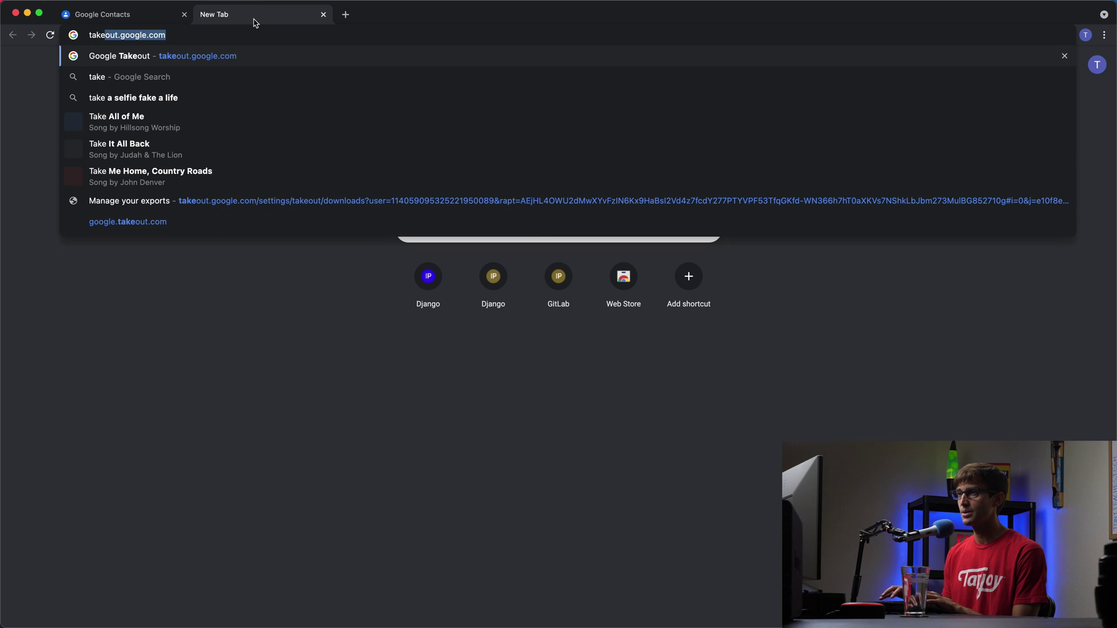
key(Right)
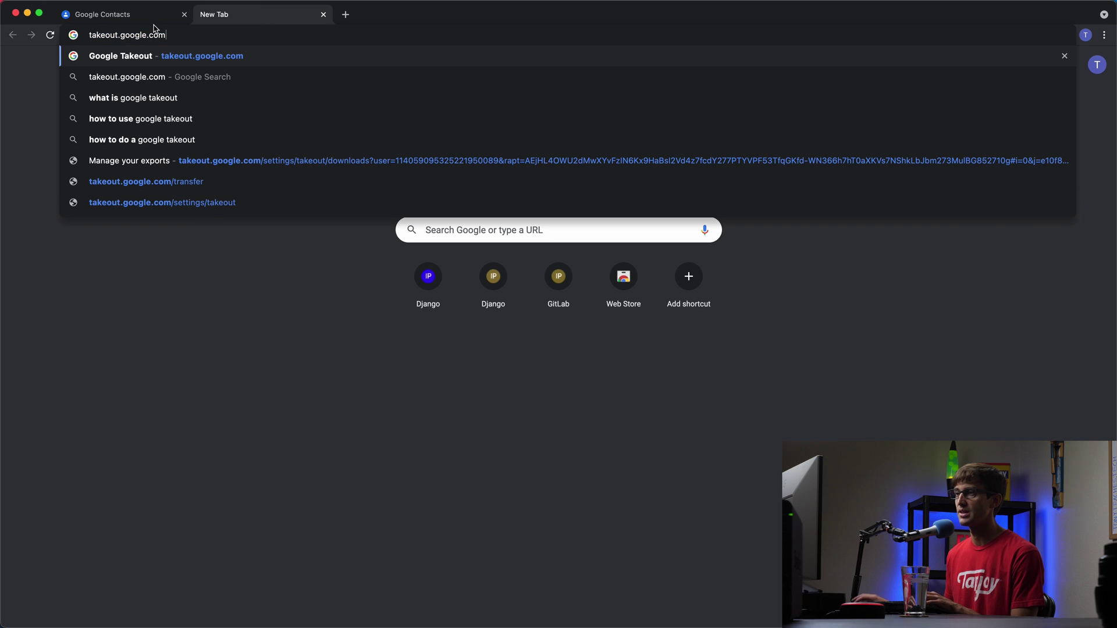
key(Return)
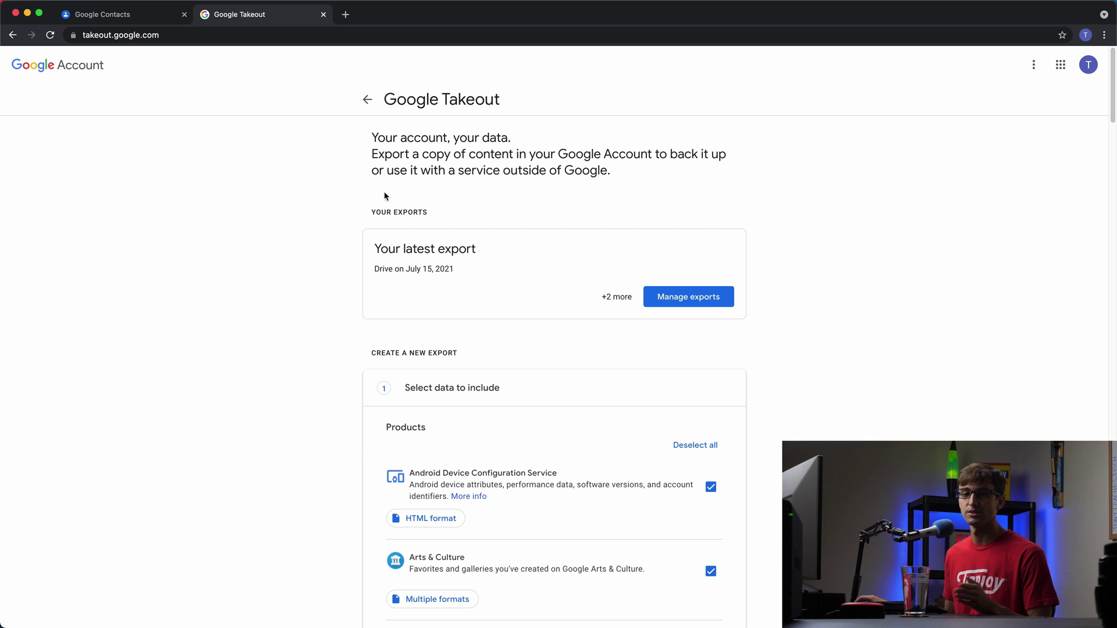
- Scroll through the Takeout product list to review what can be exported
scroll(767, 366, down, 1)
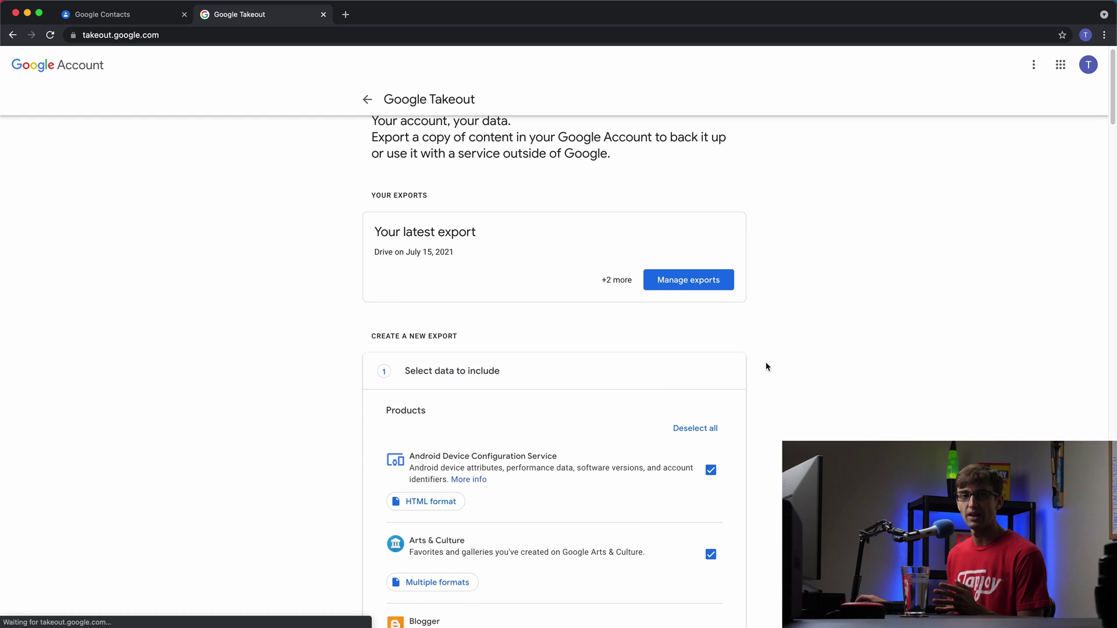
scroll(767, 367, down, 5)
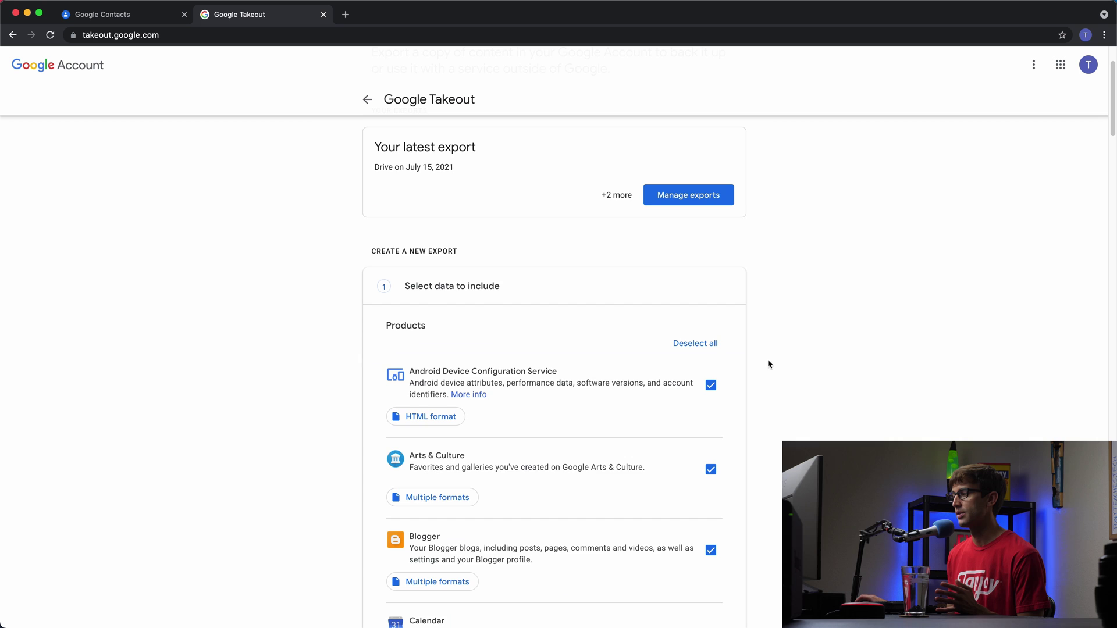
scroll(772, 361, down, 4)
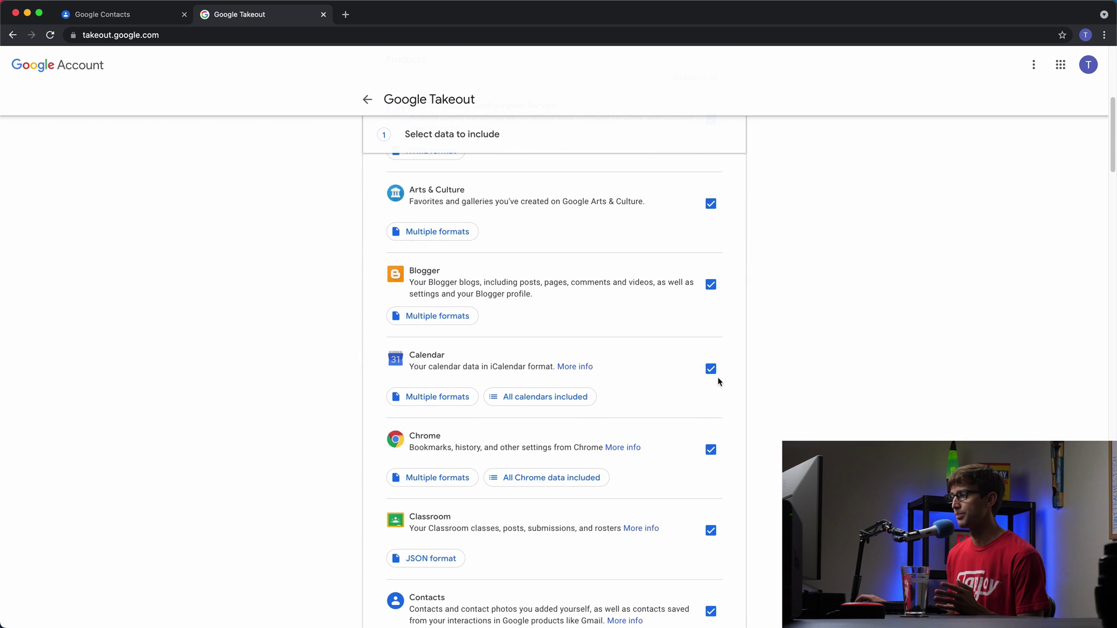
scroll(558, 373, down, 2)
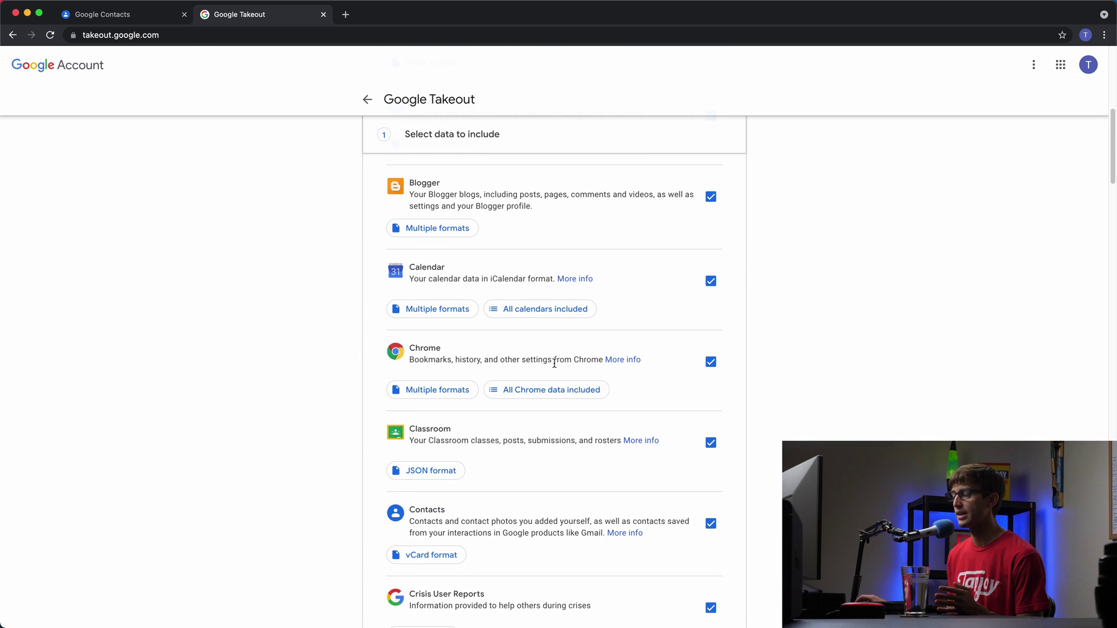
scroll(415, 346, down, 10)
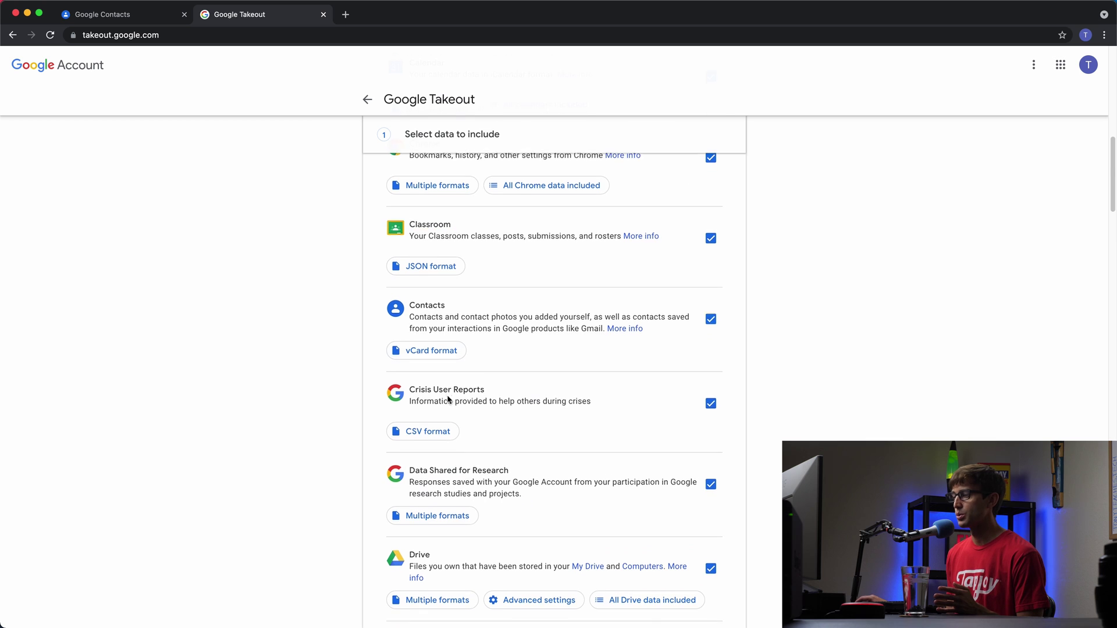
scroll(589, 396, down, 12)
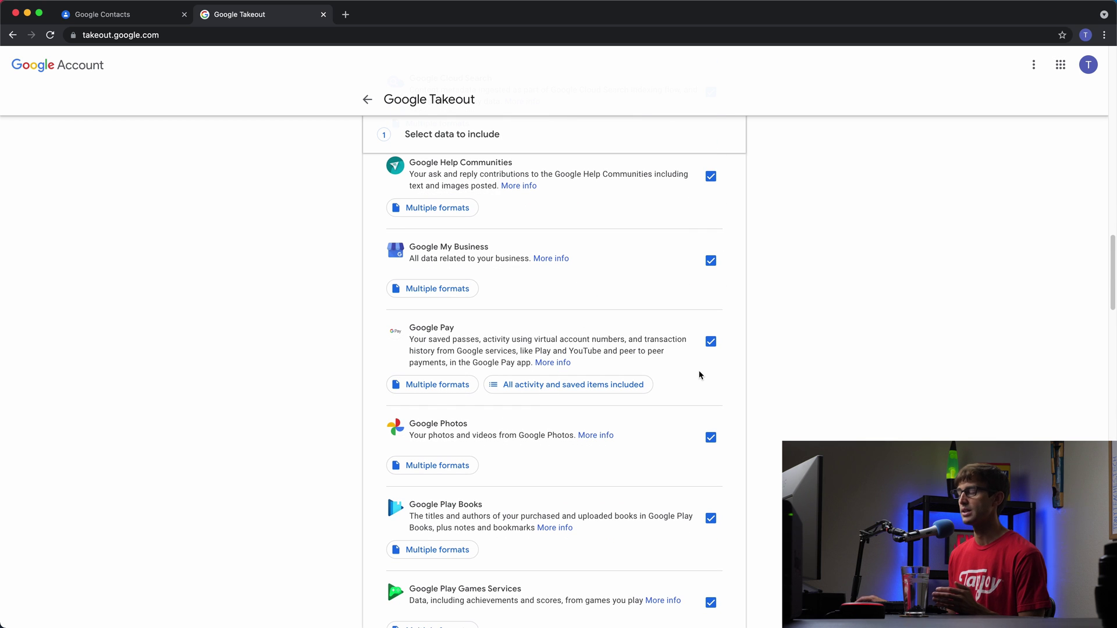
scroll(698, 372, up, 20)
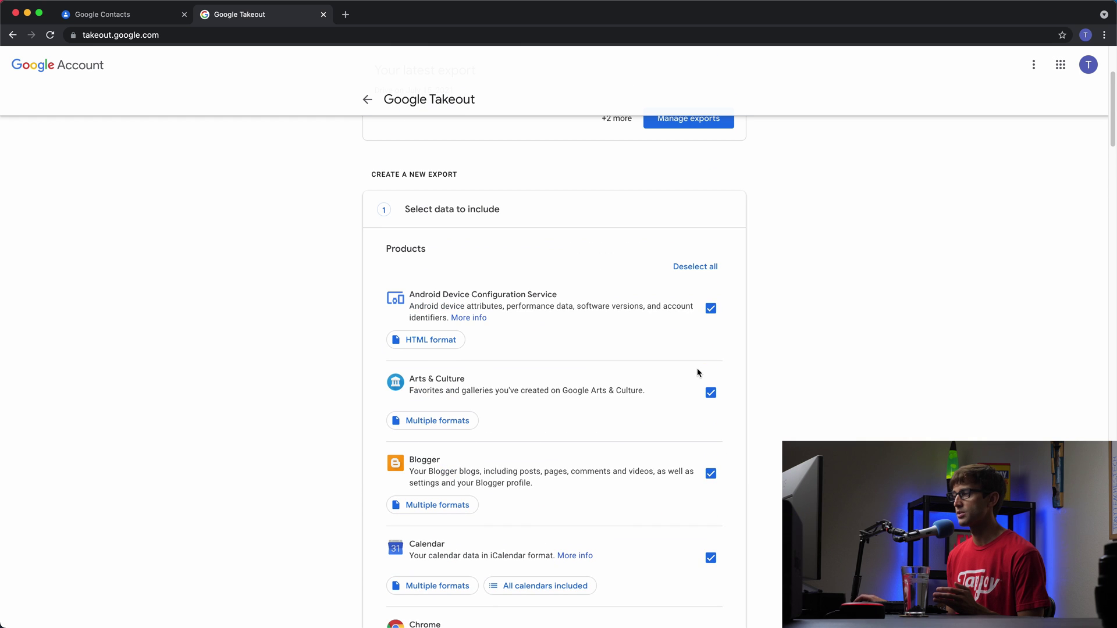
scroll(698, 371, down, 6)
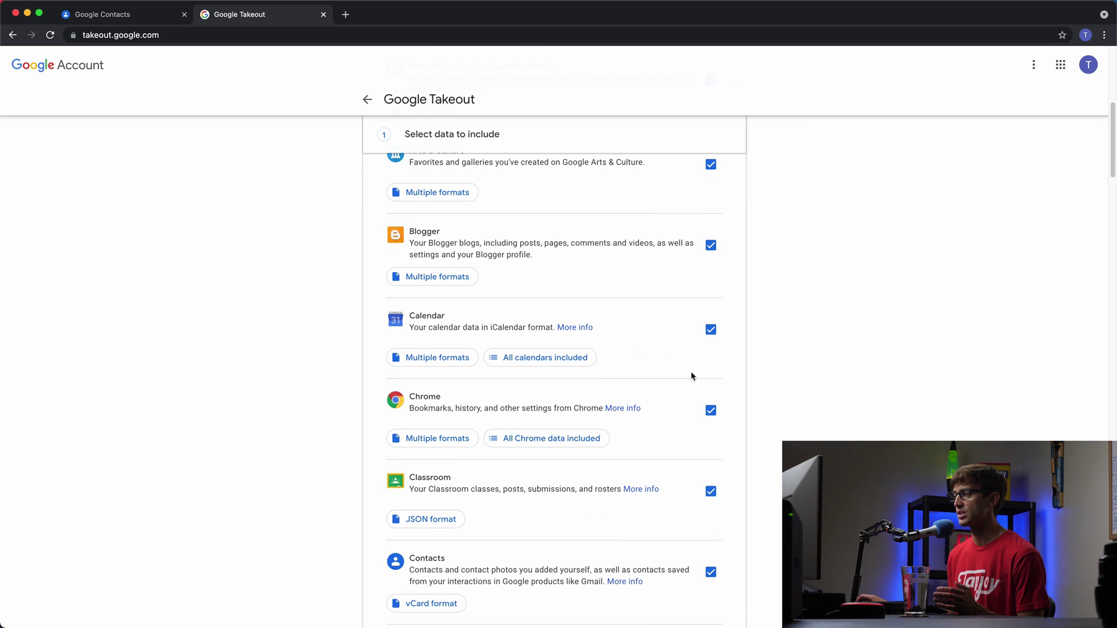
scroll(475, 309, up, 4)
scroll(475, 310, down, 6)
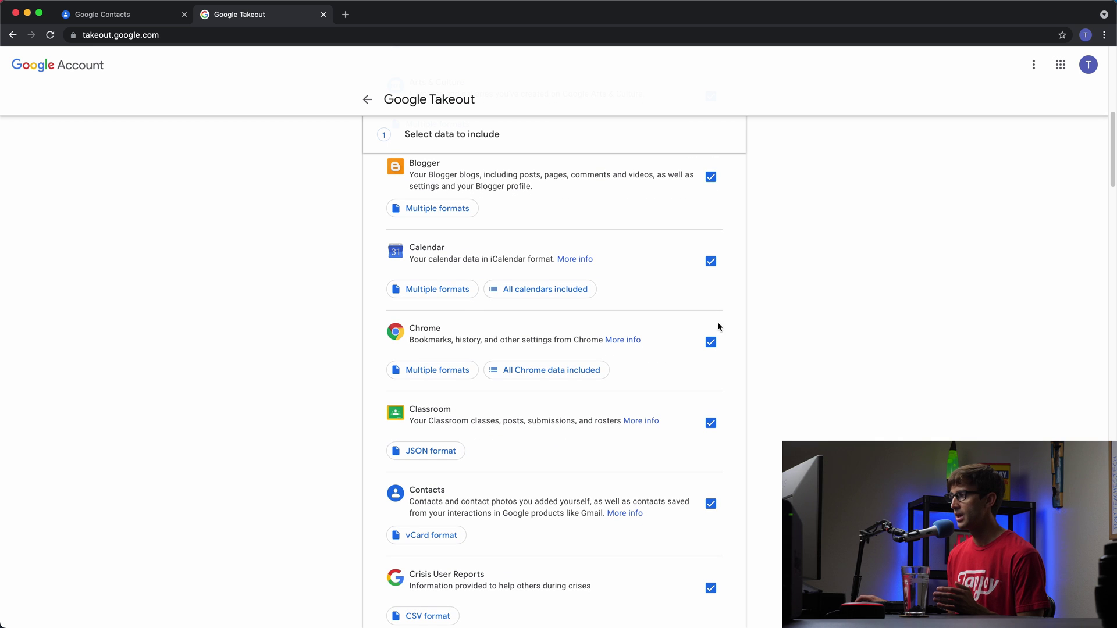
scroll(755, 233, up, 6)
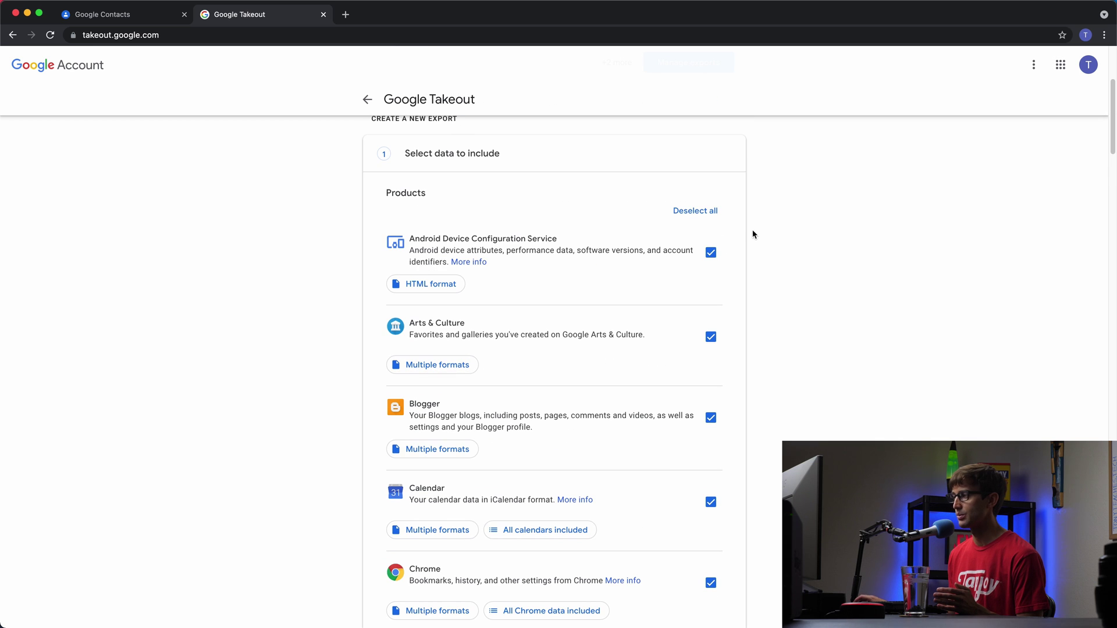
- Deselect all products and include only Contacts in the export
click(717, 221)
scroll(701, 379, down, 6)
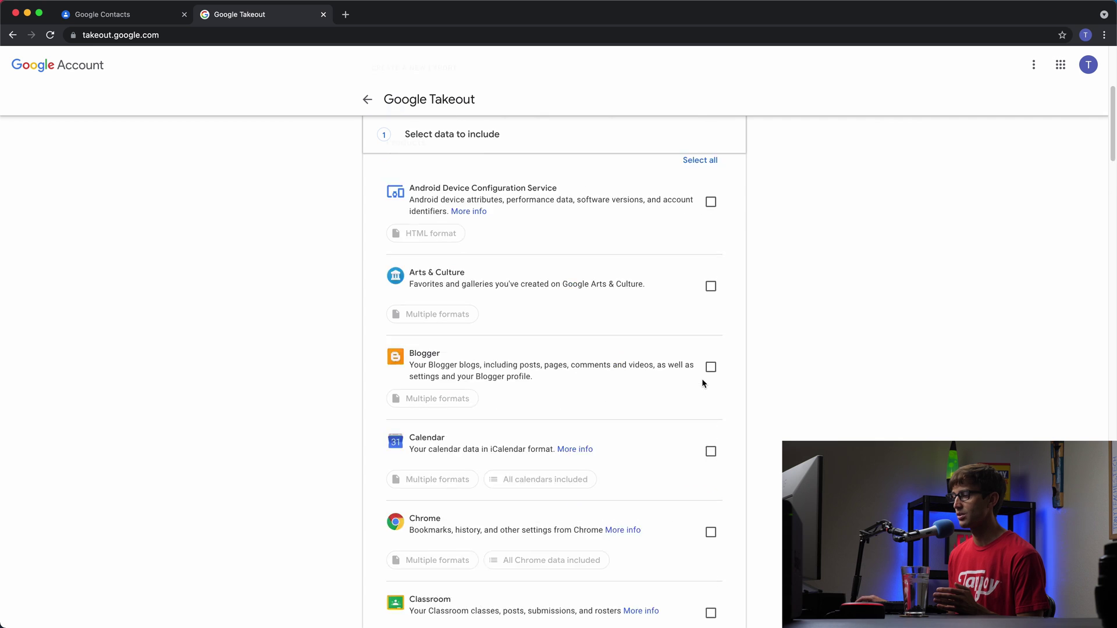
scroll(702, 382, down, 2)
click(709, 414)
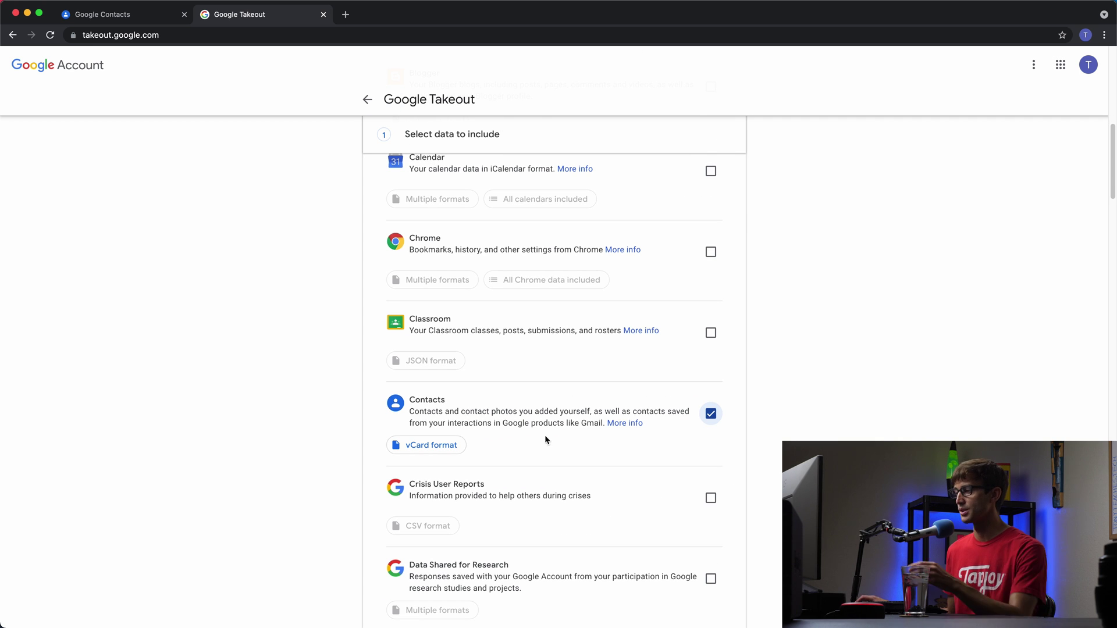
- Change the Contacts export format from vCard to CSV
click(429, 445)
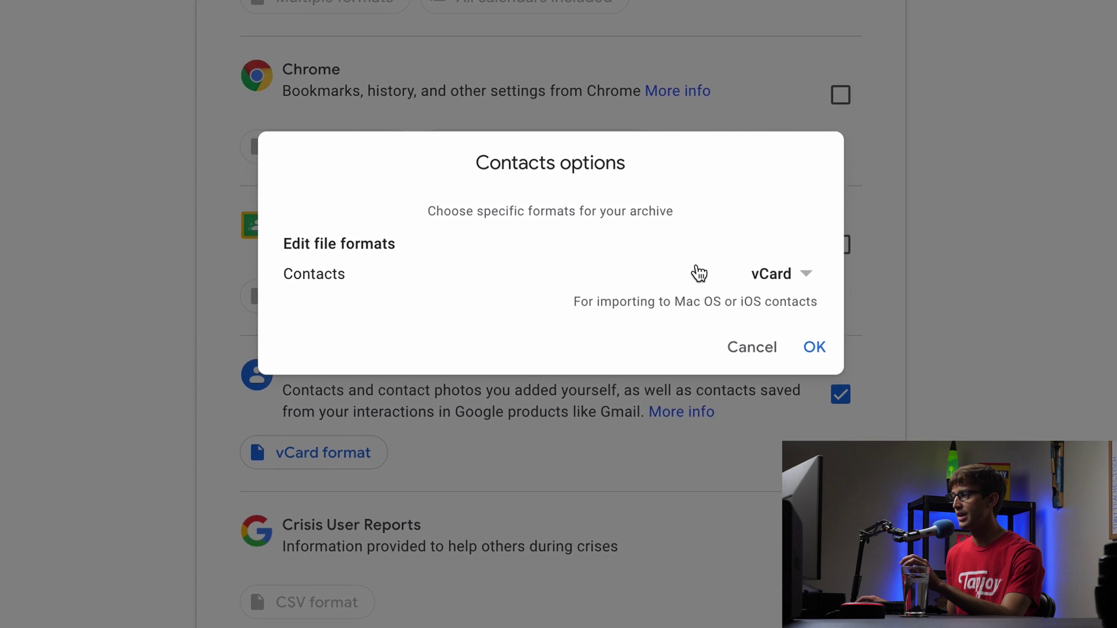
click(853, 244)
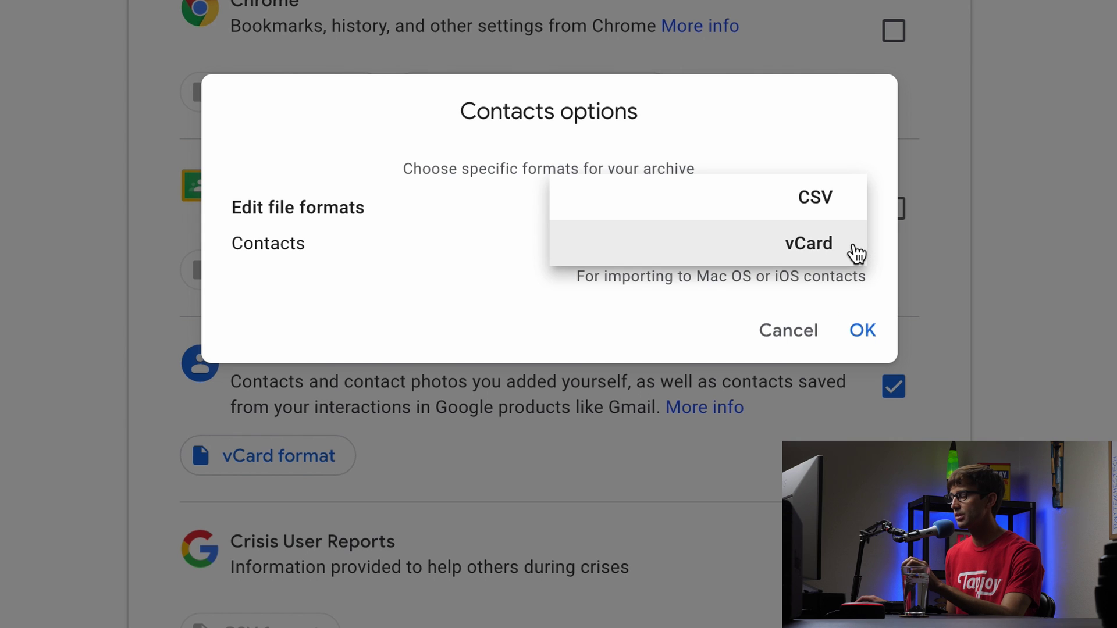
click(844, 217)
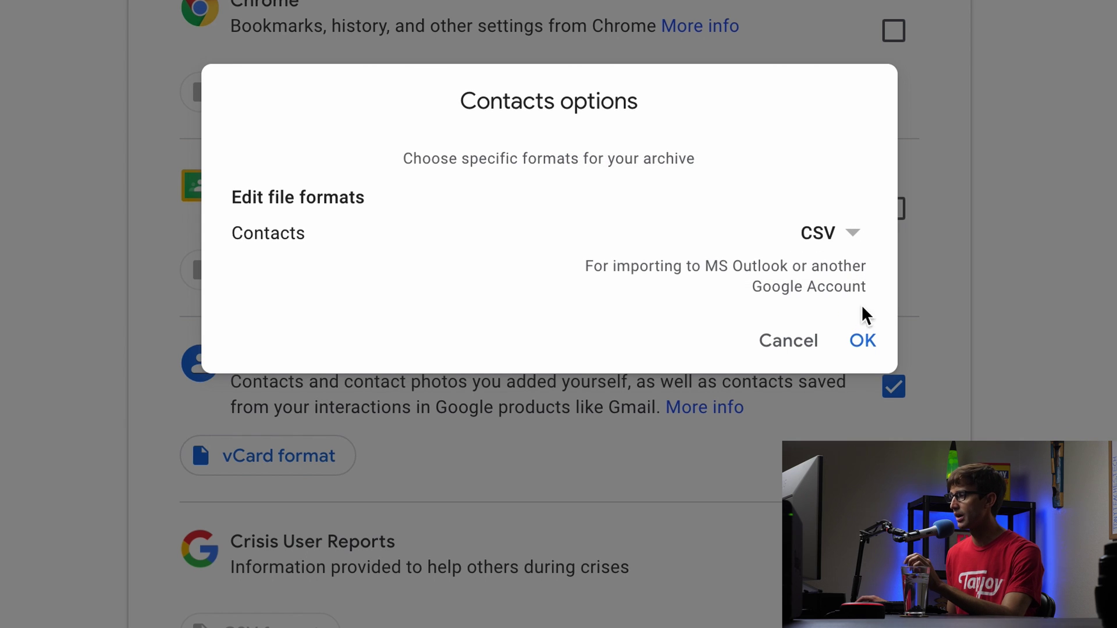
click(859, 344)
scroll(984, 309, down, 20)
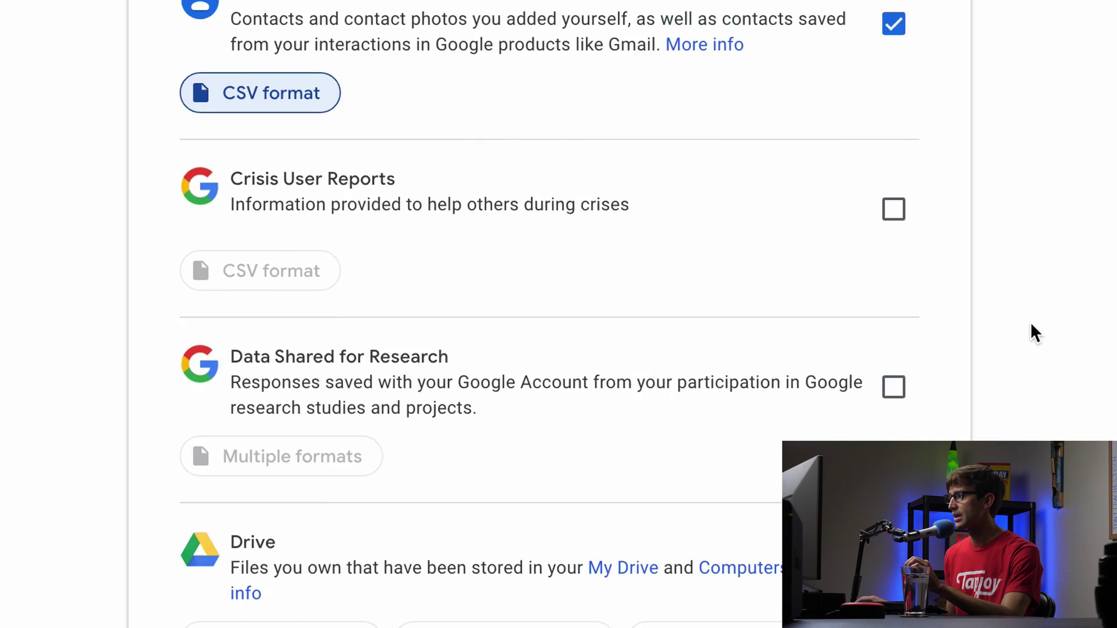
scroll(902, 297, down, 5)
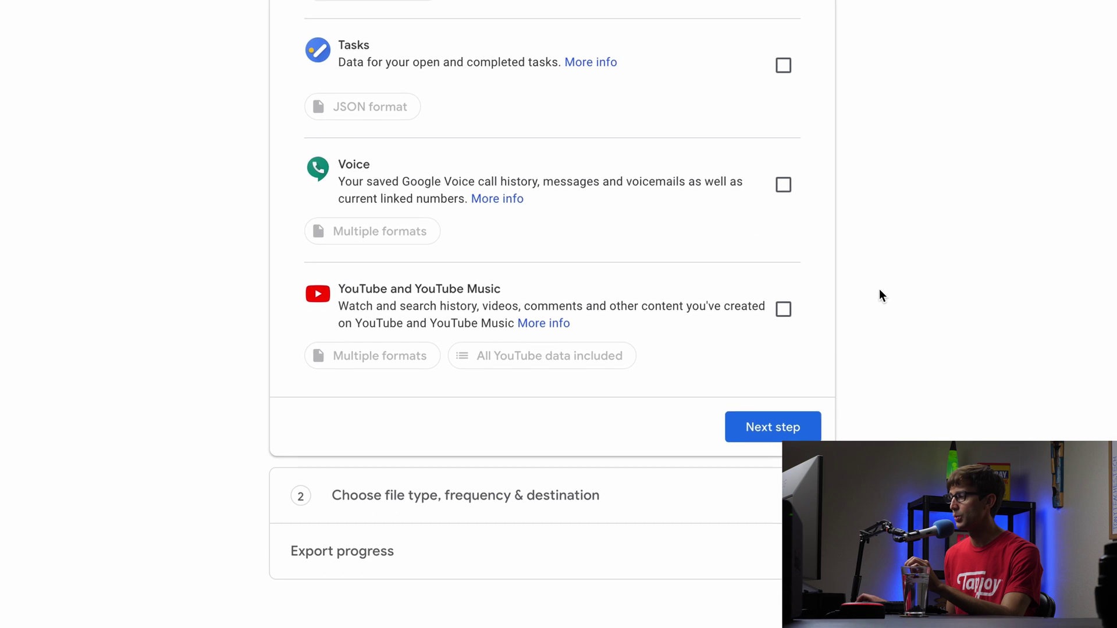
- Create a one-time .zip Contacts export with 2 GB parts and view Manage exports
click(759, 428)
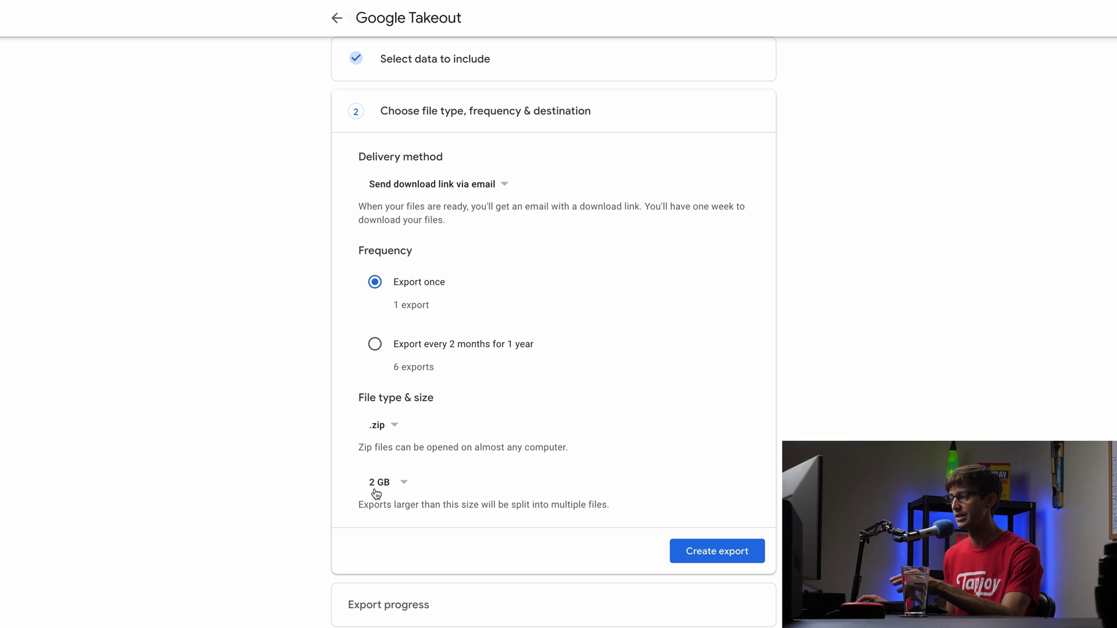
click(408, 485)
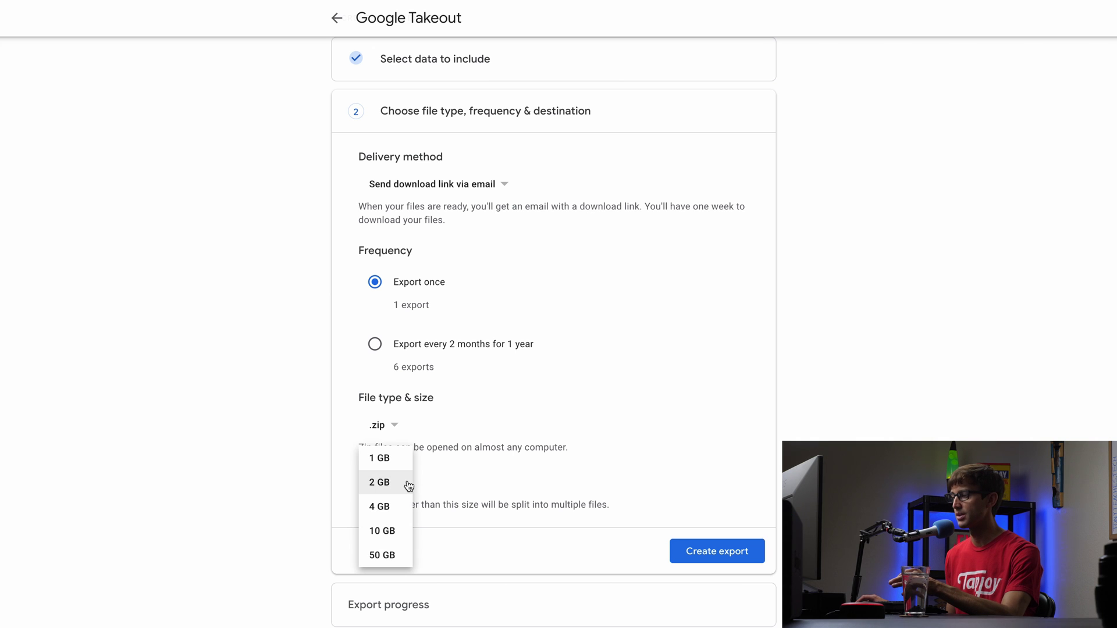
click(407, 487)
click(709, 551)
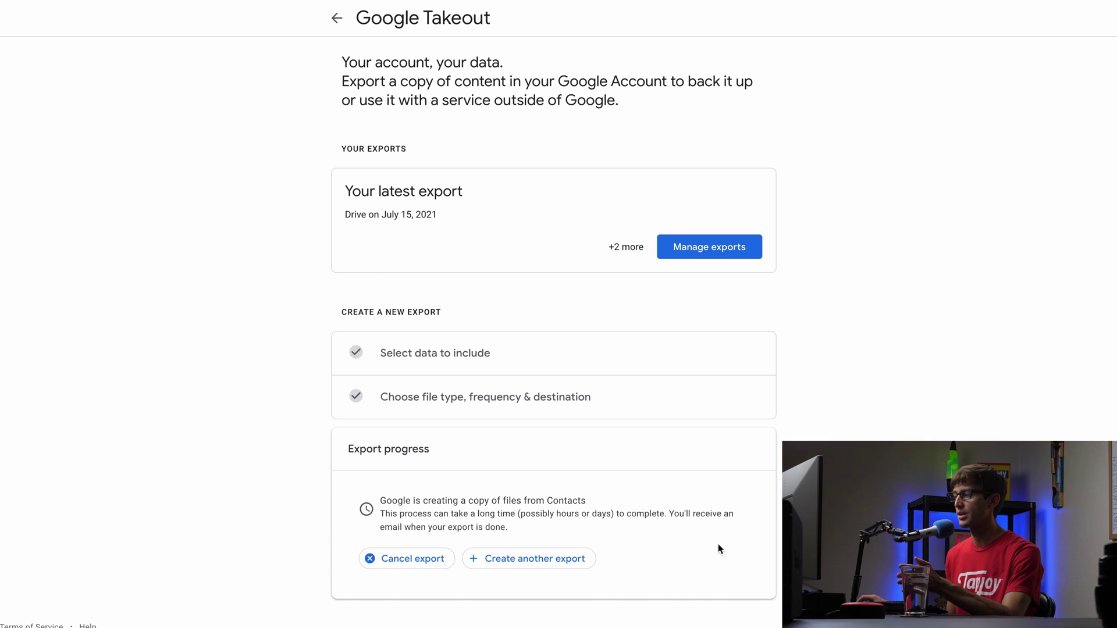
click(508, 529)
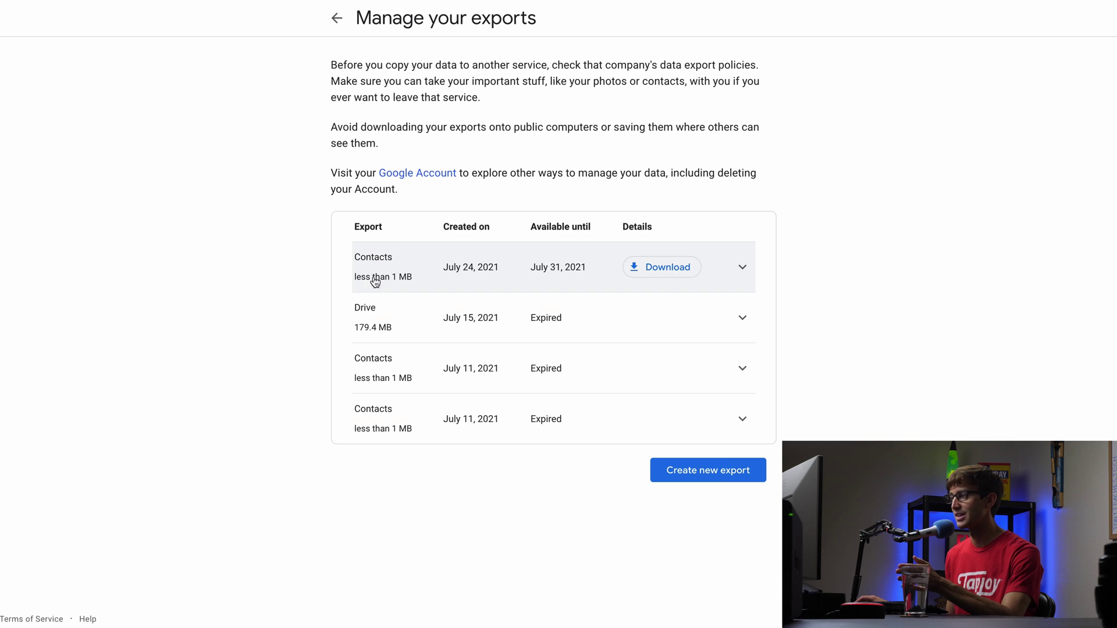
- Download the July 24 Contacts export, move the zip to the desktop and unzip it
click(642, 272)
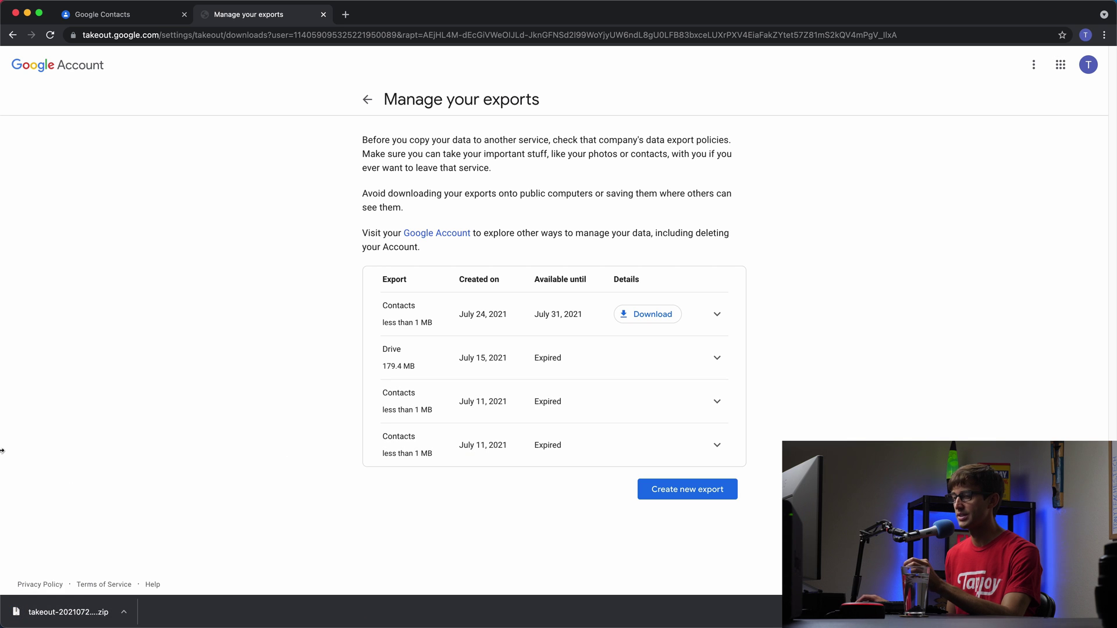
drag(2, 450, 427, 485)
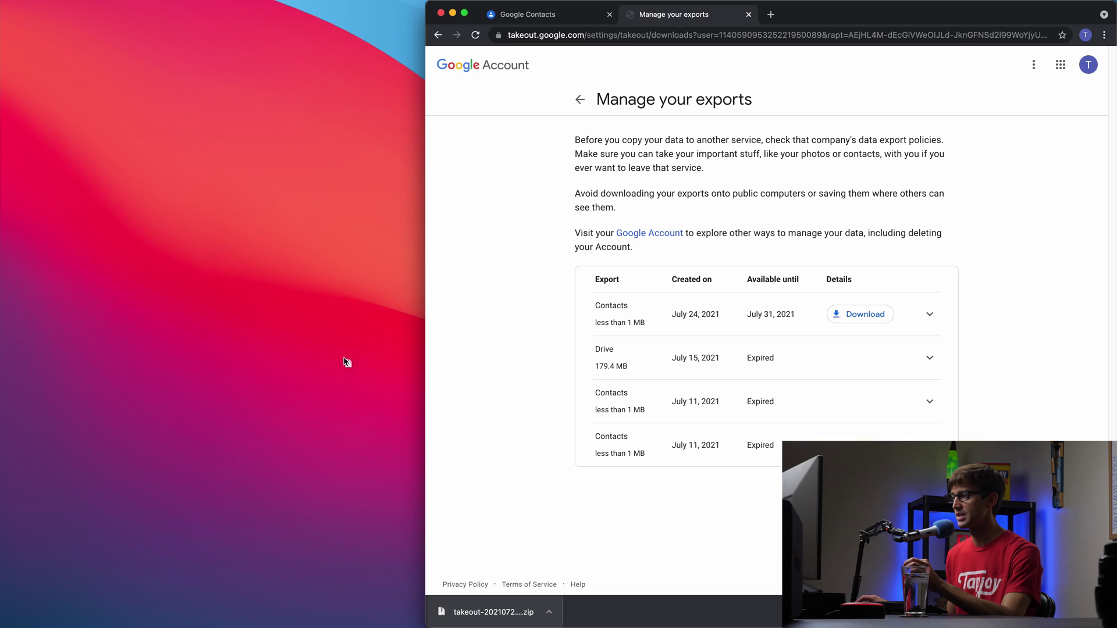
drag(345, 362, 236, 308)
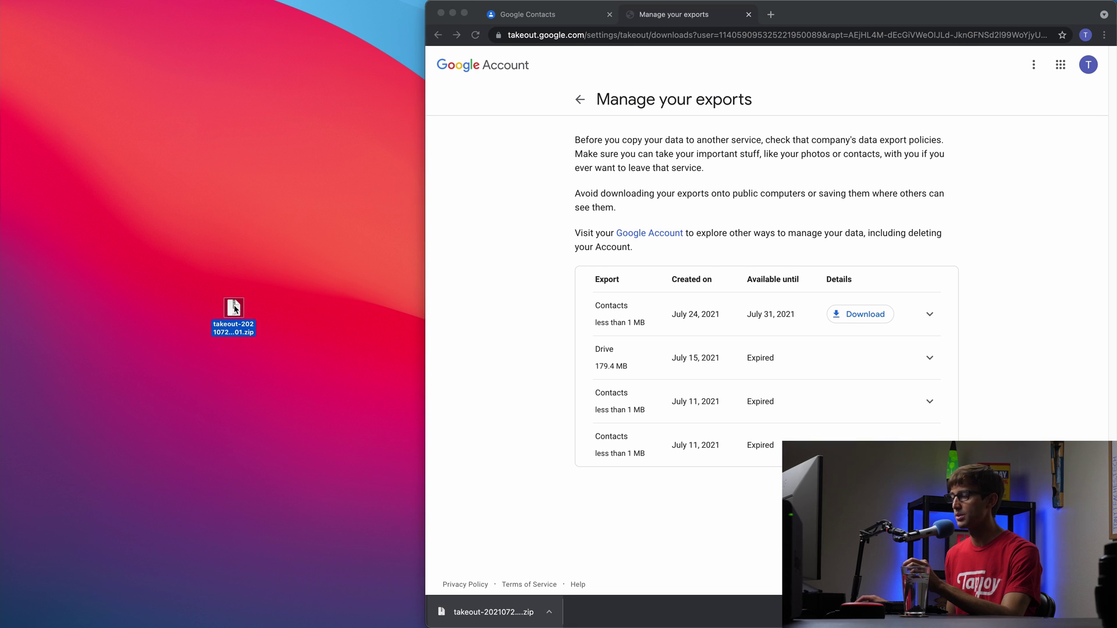
double_click(235, 308)
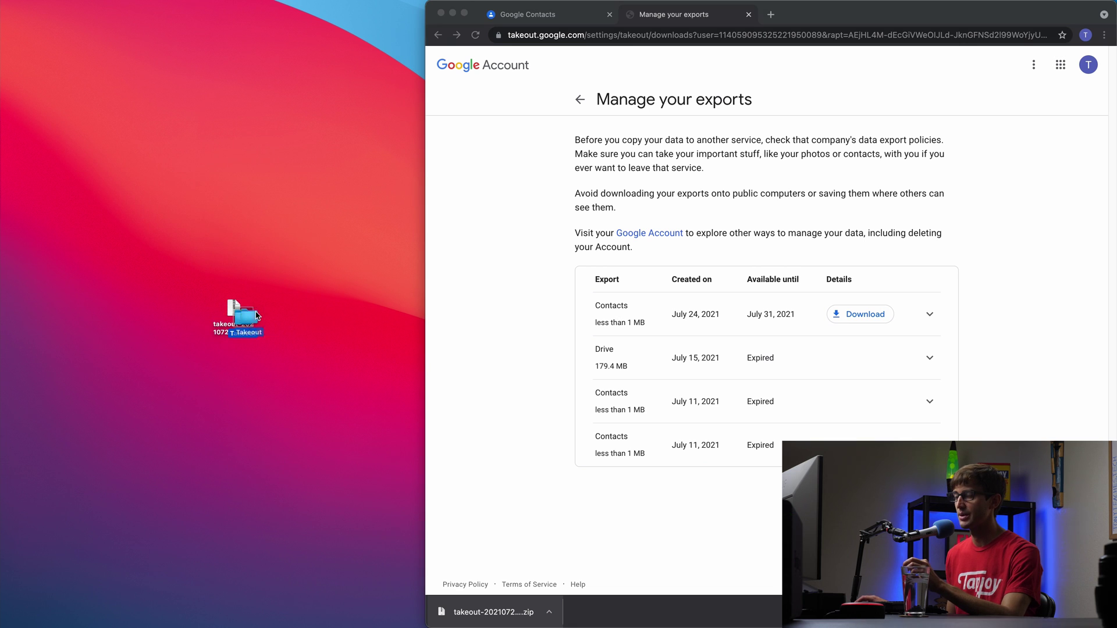
- Open the Takeout folder and select the Contacts folder and archive_browser.html
click(285, 313)
double_click(285, 314)
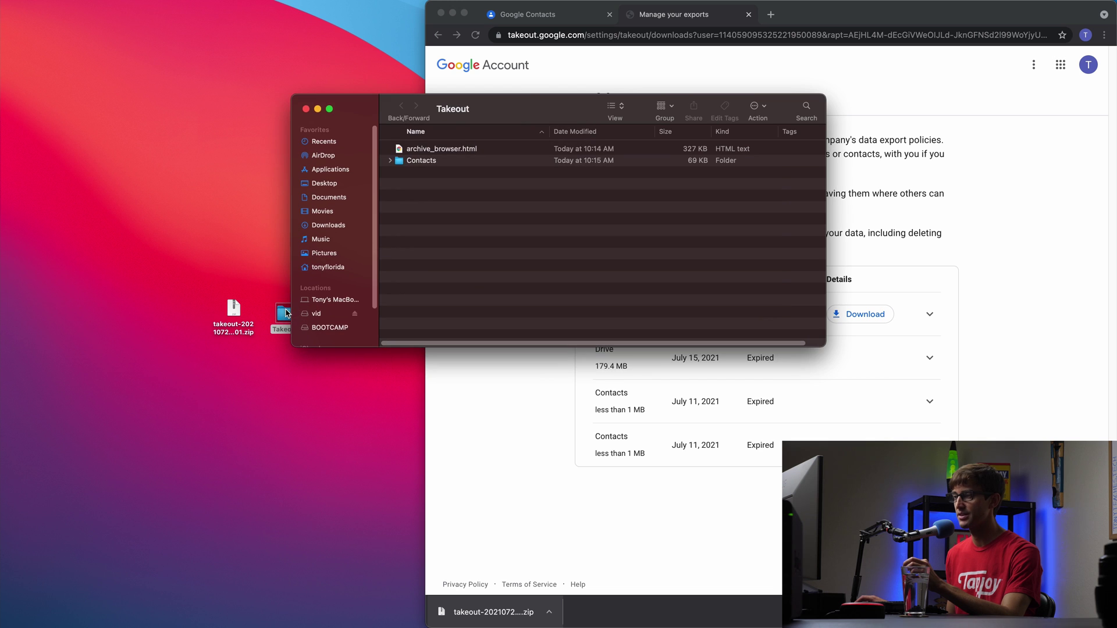
drag(529, 96, 418, 253)
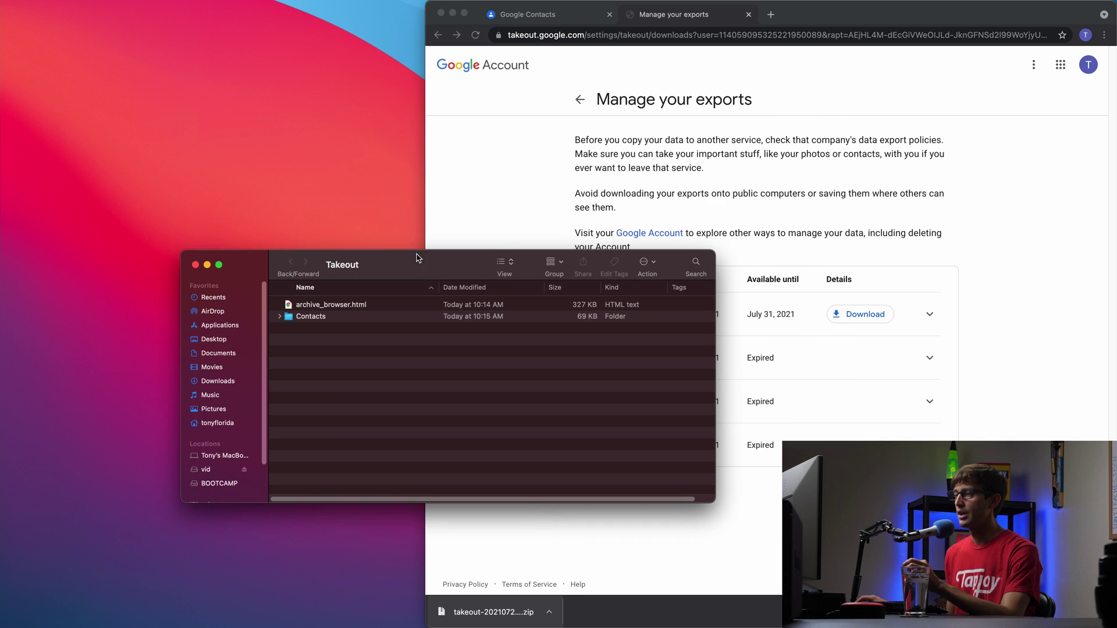
click(307, 318)
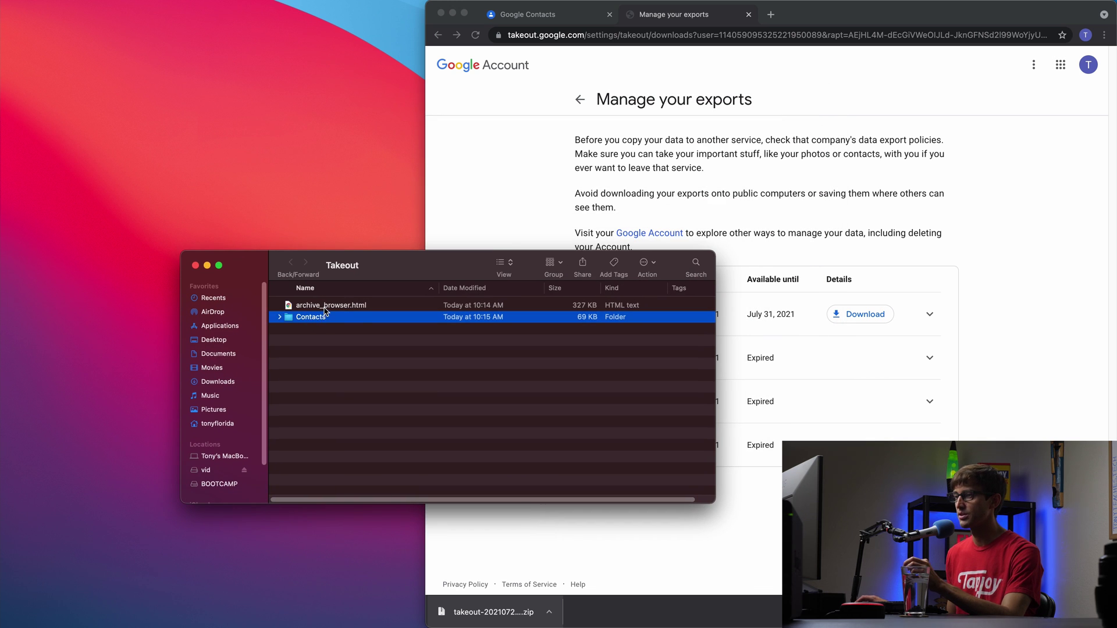
click(326, 307)
- Open archive_browser.html in Chrome and expand All Contacts and My Contacts under Exported files
double_click(325, 306)
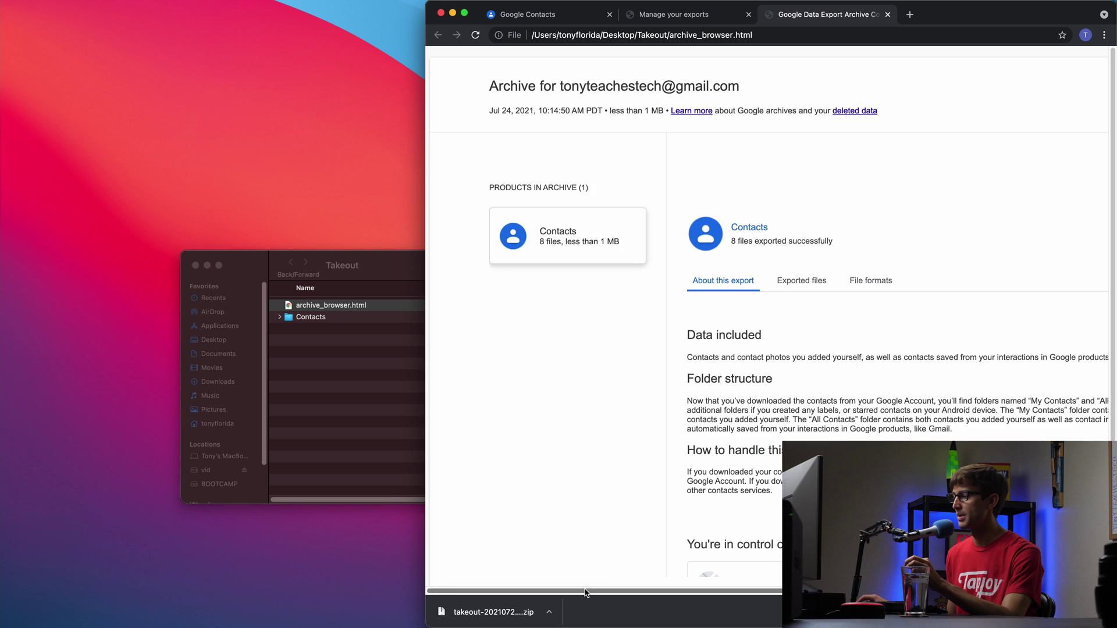
scroll(584, 588, right, 3)
click(783, 289)
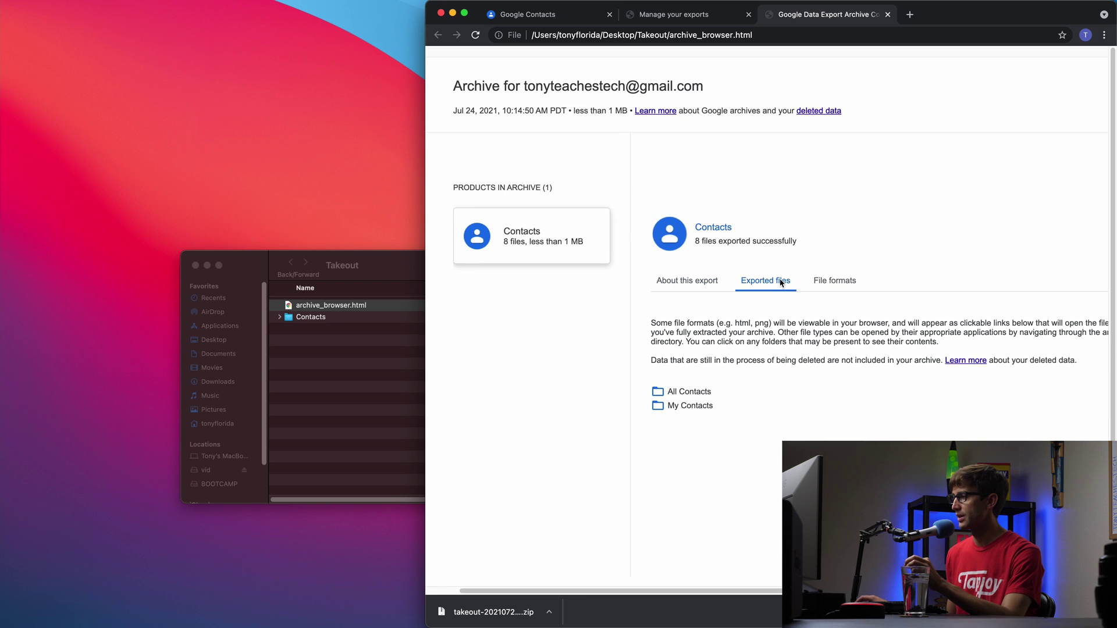
click(689, 392)
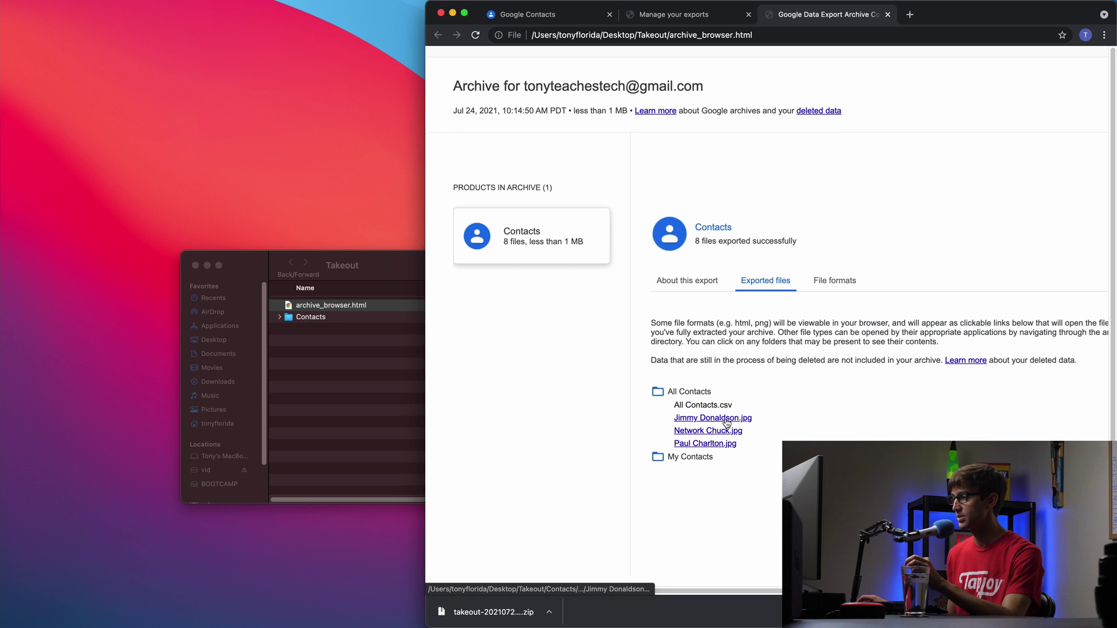
click(698, 459)
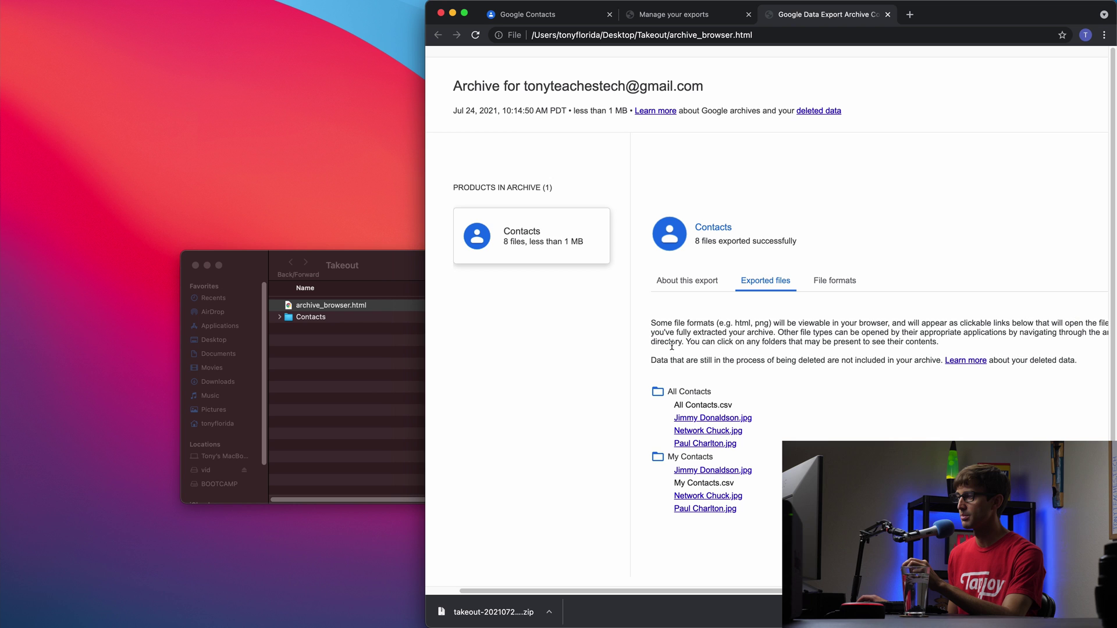
- Open the Contacts, then All Contacts, folder in the extracted Takeout archive
click(367, 398)
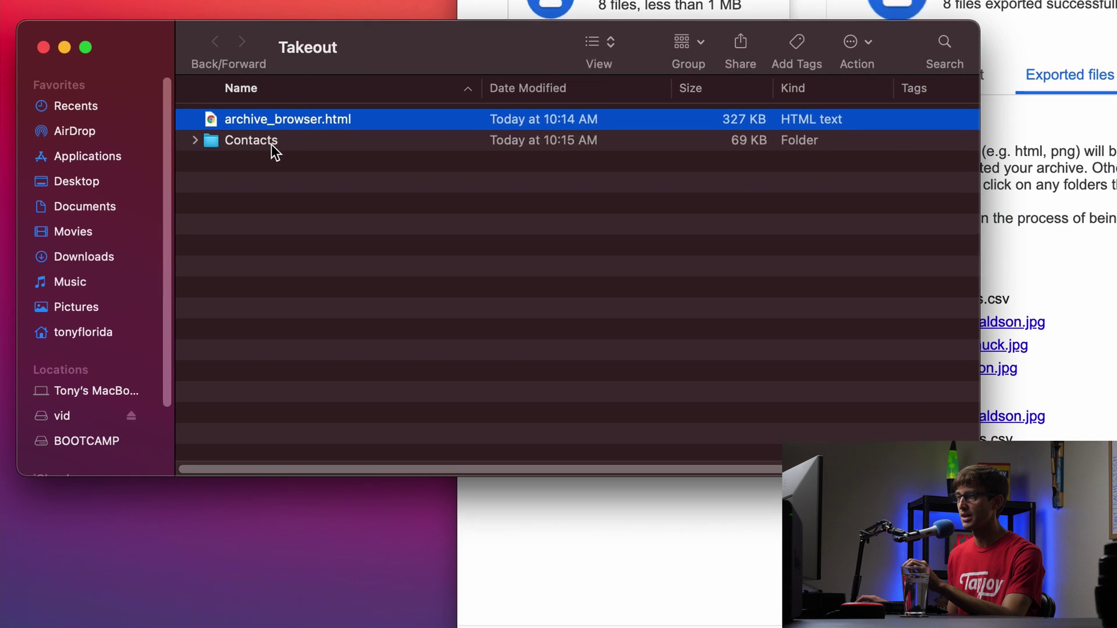
click(322, 319)
double_click(268, 128)
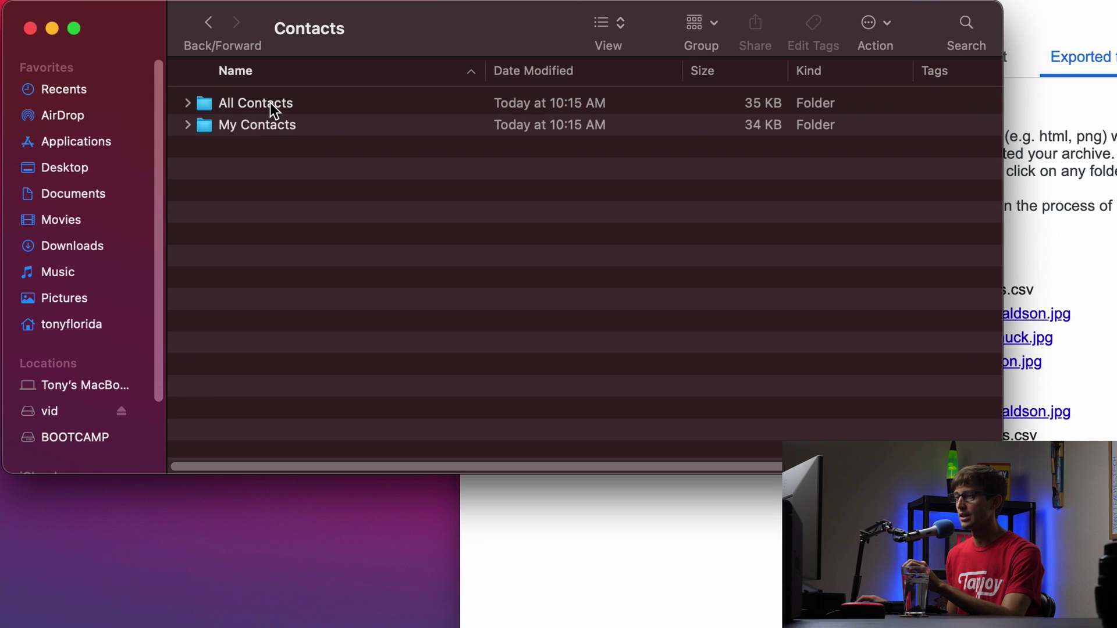
double_click(270, 102)
- Quick Look All Contacts.csv to check its contacts table, then select the first photo
click(270, 103)
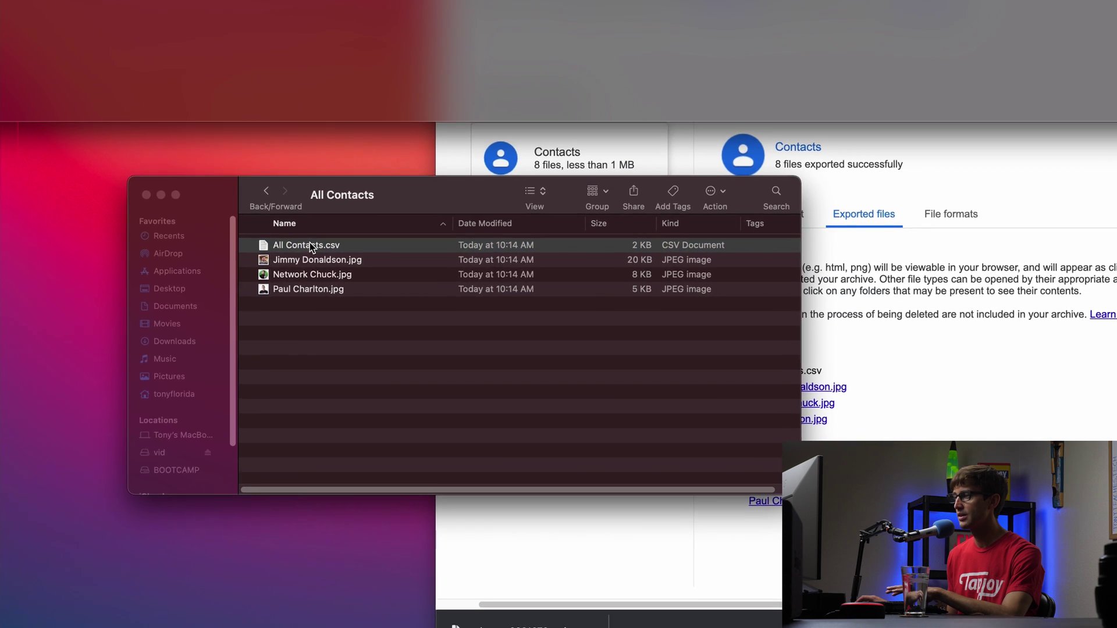
key(space)
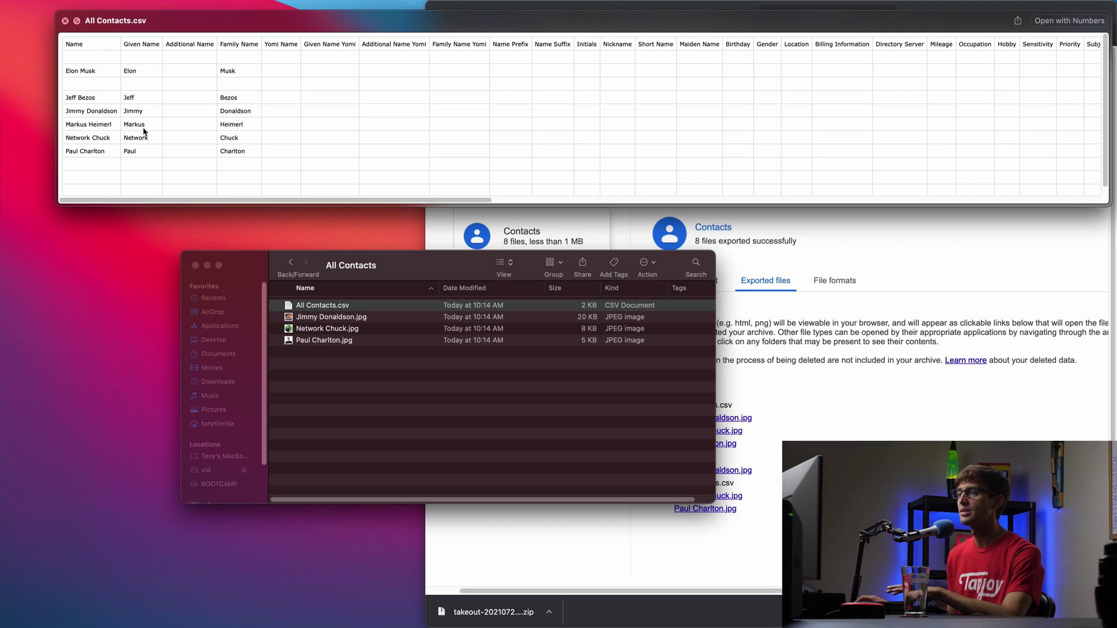
click(65, 22)
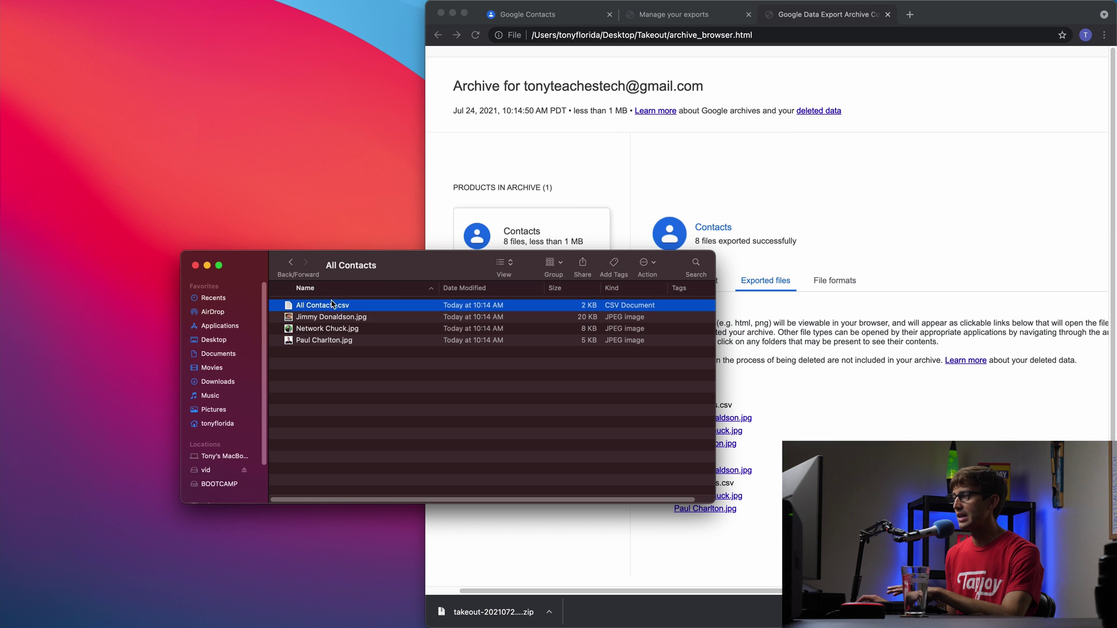
click(337, 317)
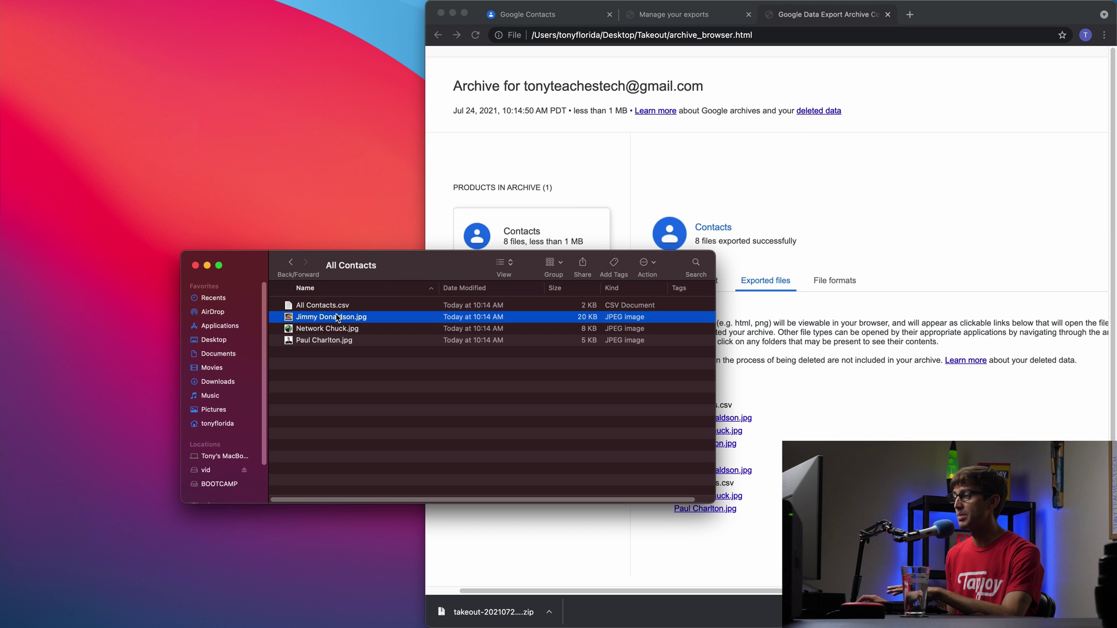
- Preview the three exported contact photos against the Google Contacts list
click(579, 17)
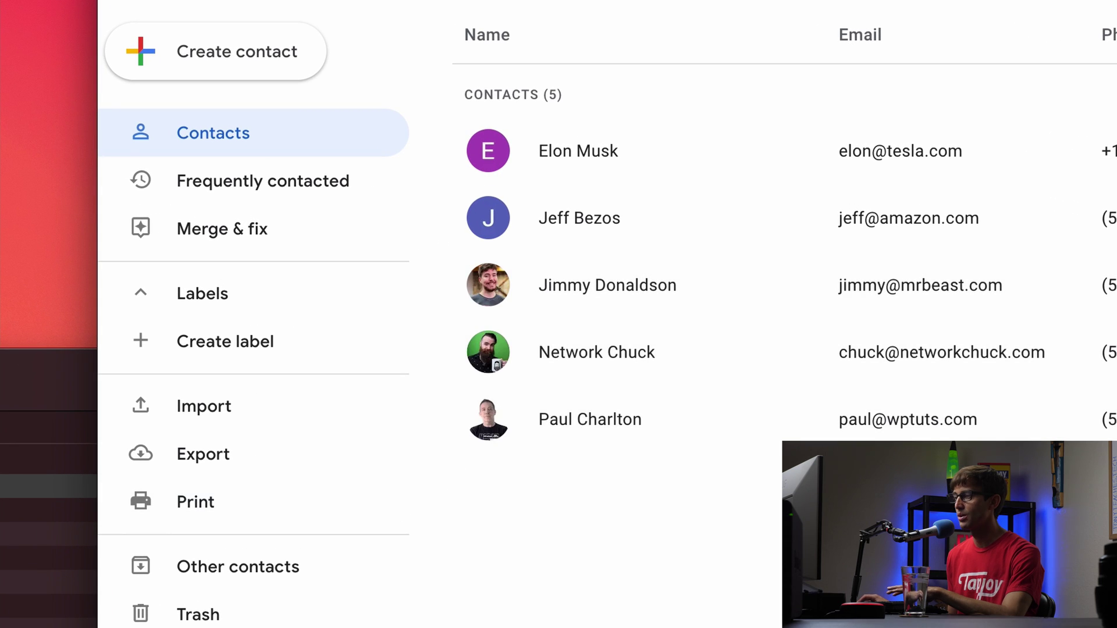
click(49, 523)
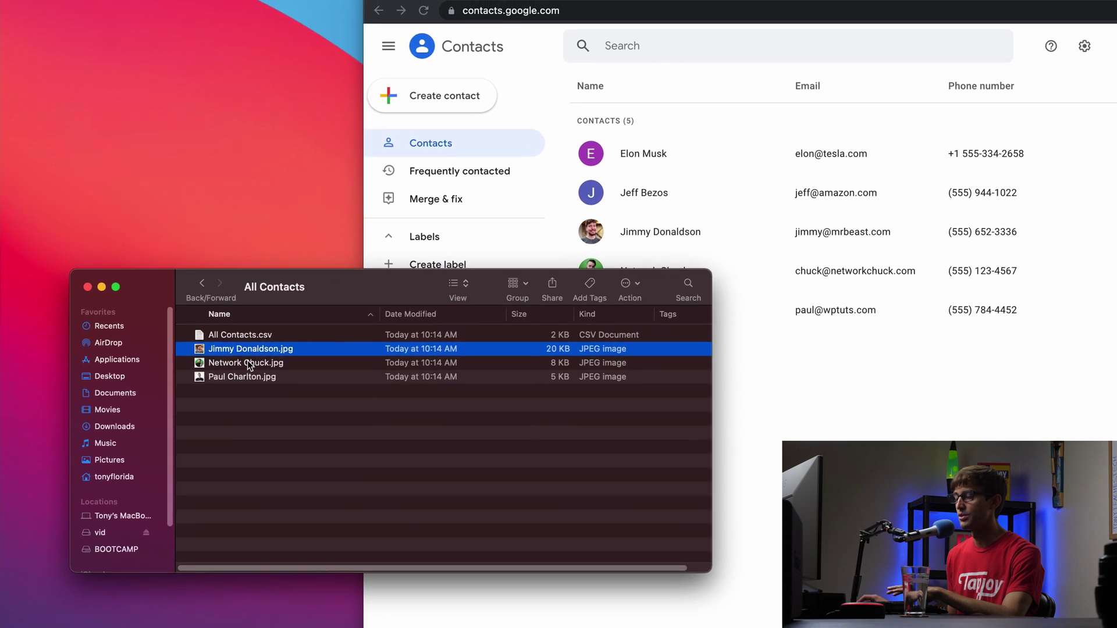
key(space)
key(Down)
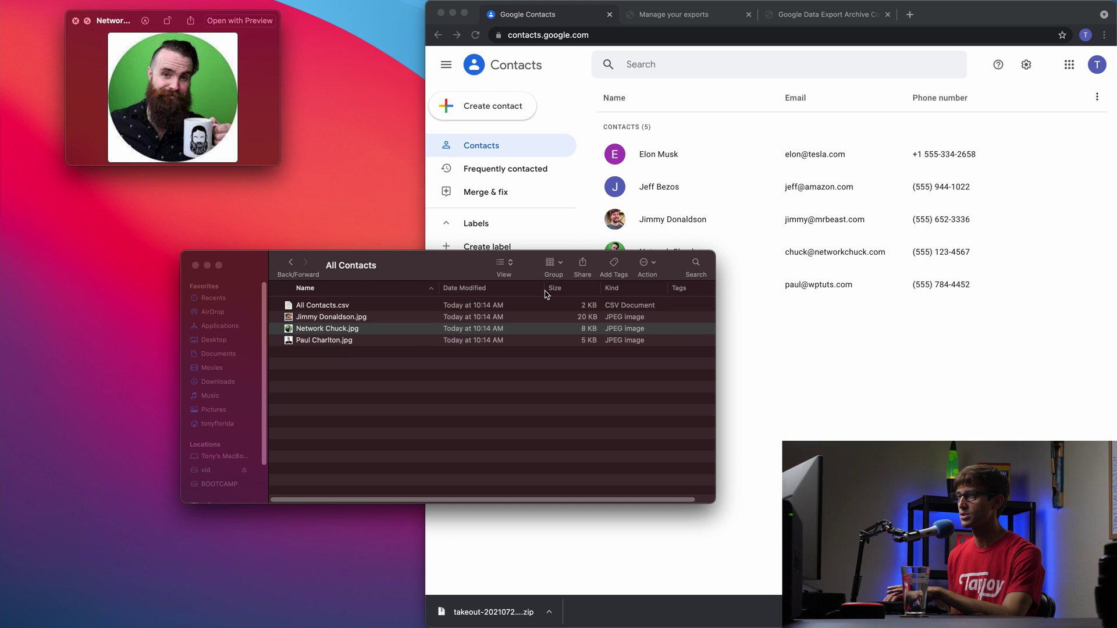
key(Down)
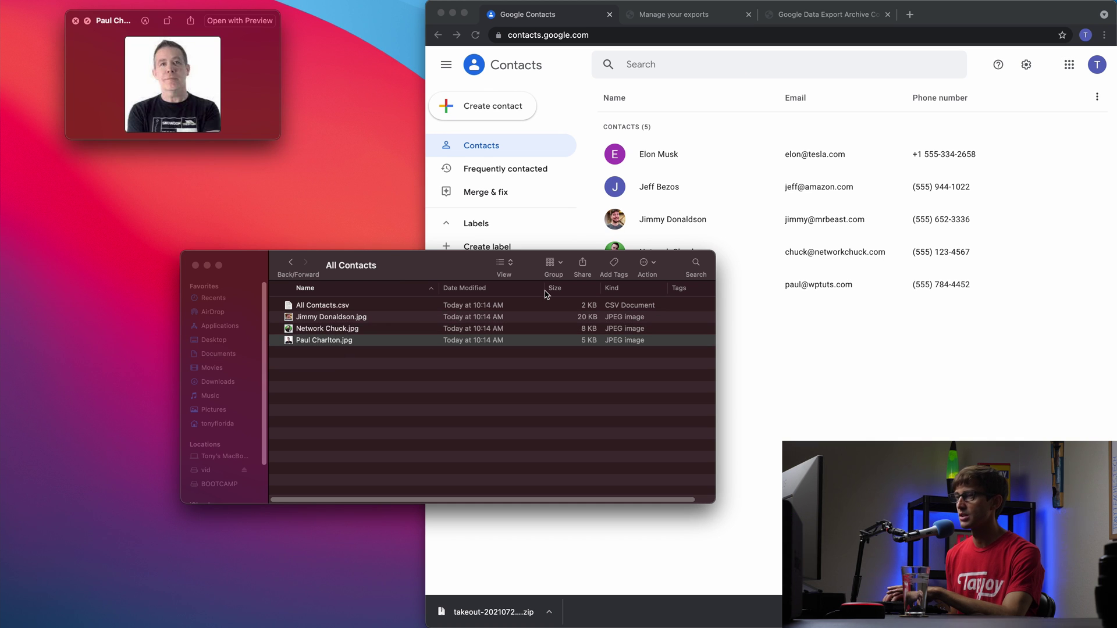
key(space)
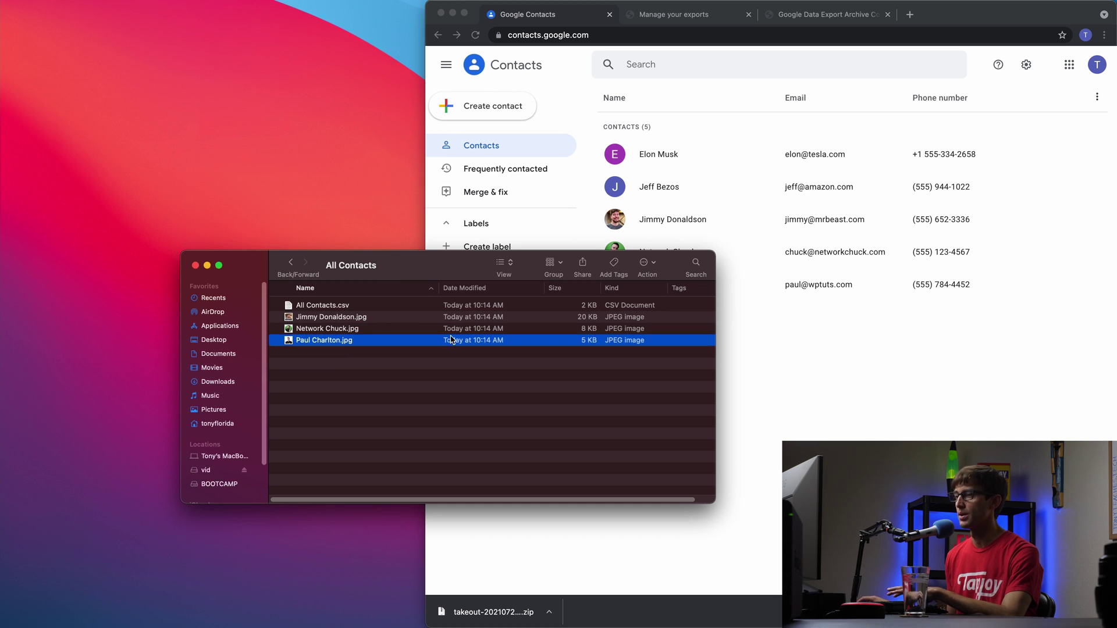
- Go back to the Contacts folder and open the My Contacts folder
click(335, 304)
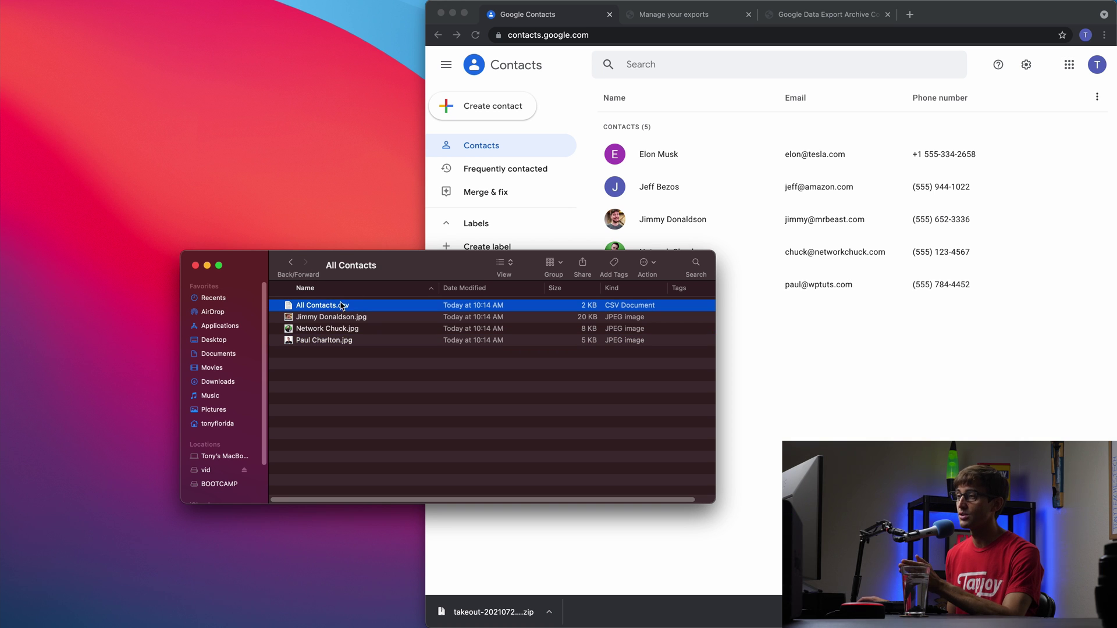
click(292, 263)
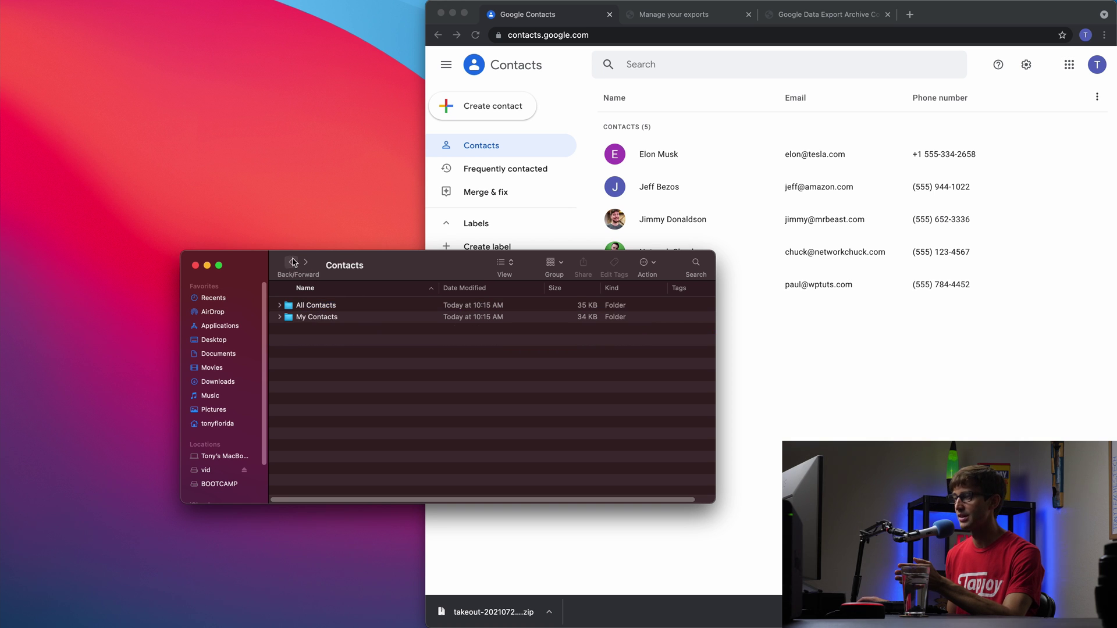
double_click(348, 322)
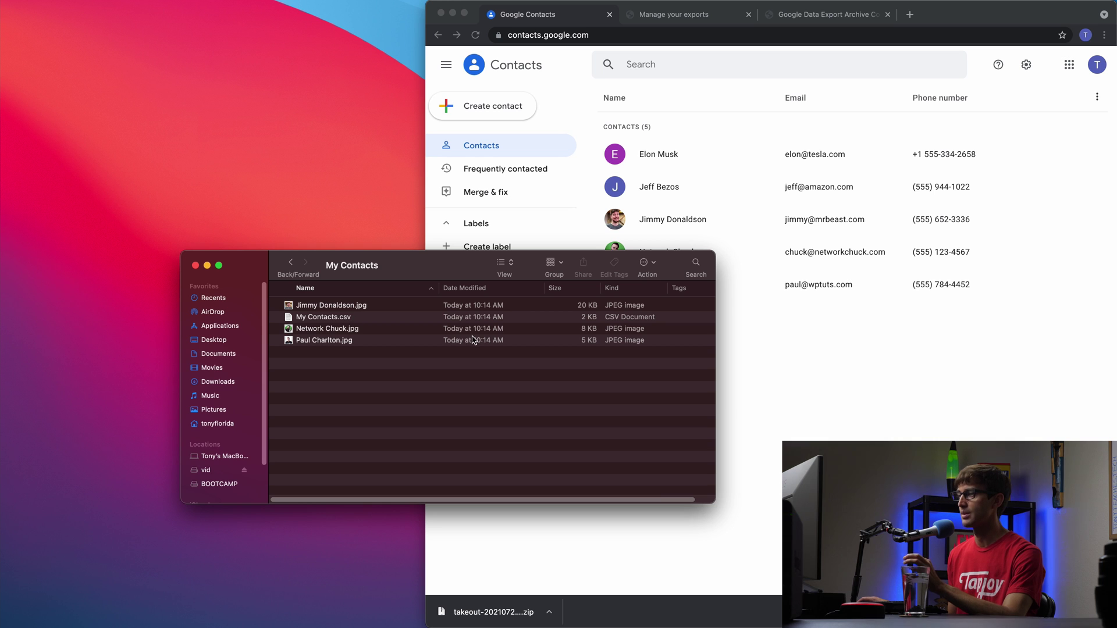
- Quick Look My Contacts.csv to see the five contacts' name rows
click(352, 322)
key(space)
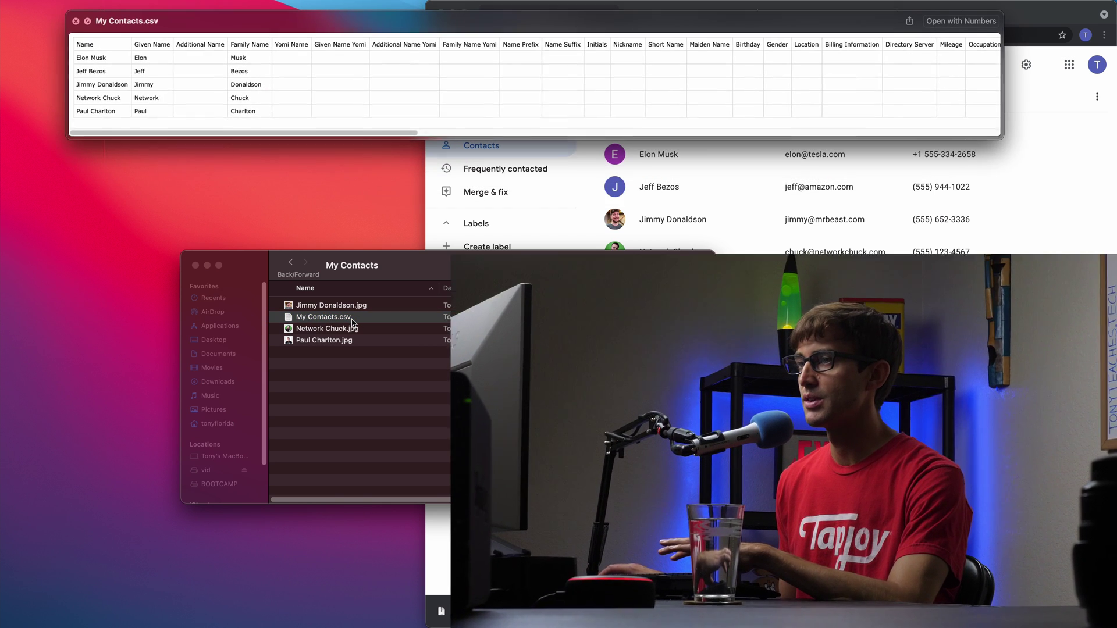